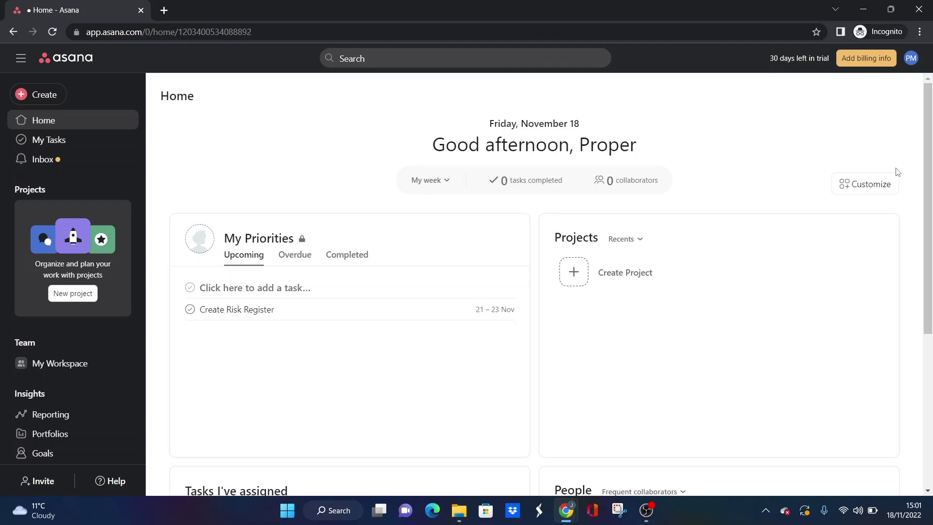
Step: From the Home page, begin a new project as a blank project
left_click(629, 281)
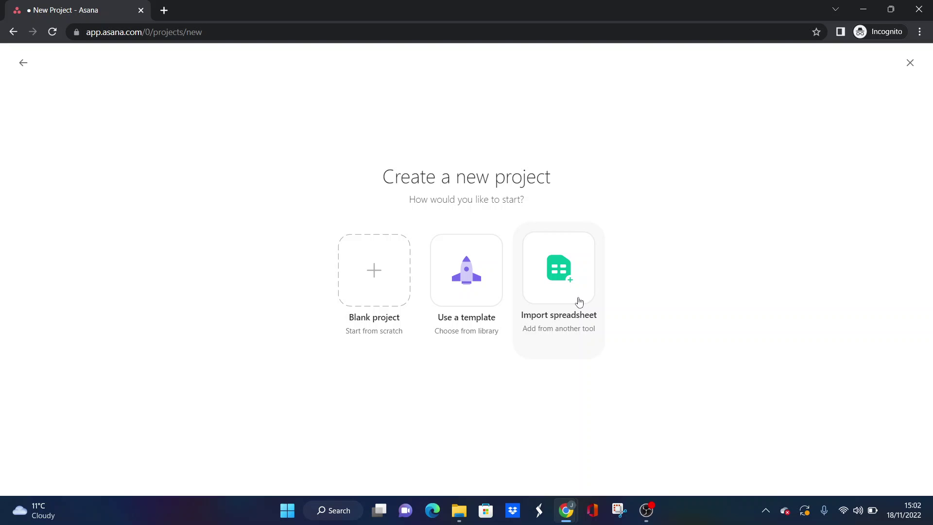
left_click(378, 272)
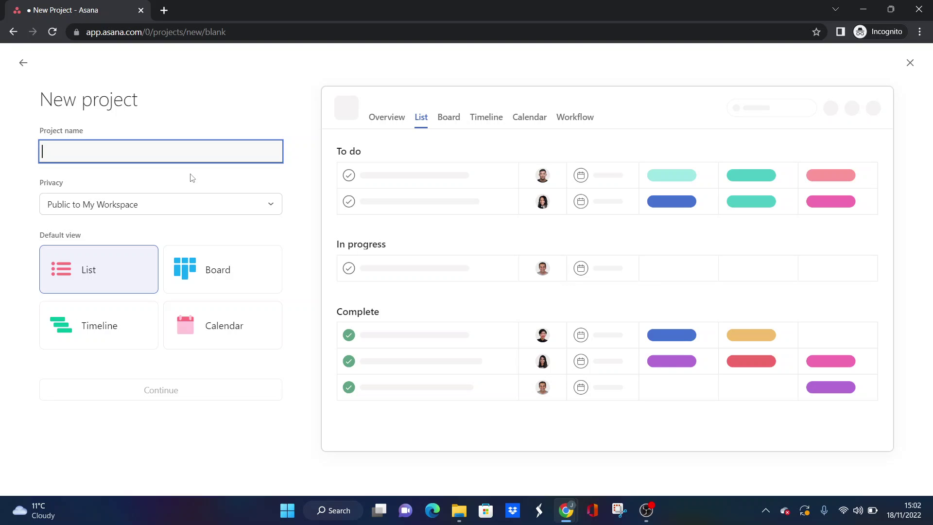
Step: Name the project 'Risk Register For Programme A', keep List view, and open it
type("Risk Register")
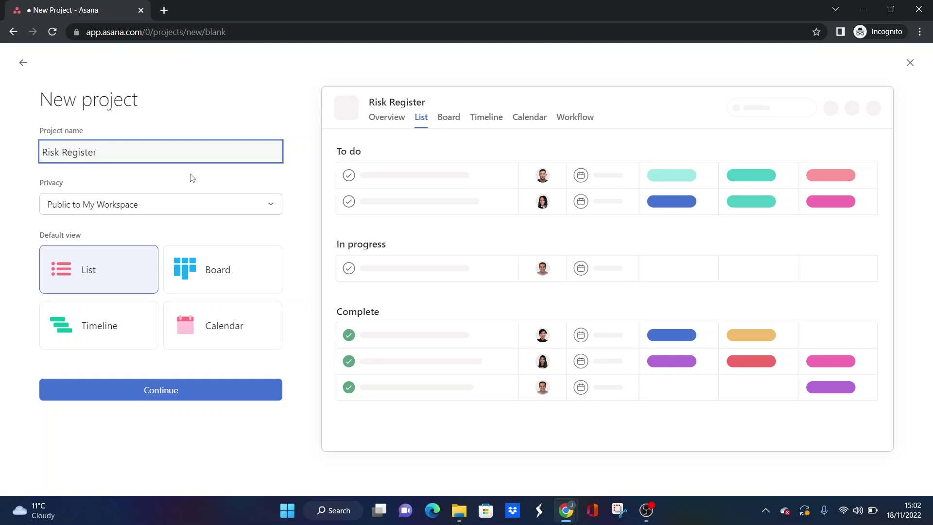
type(" For Programme A")
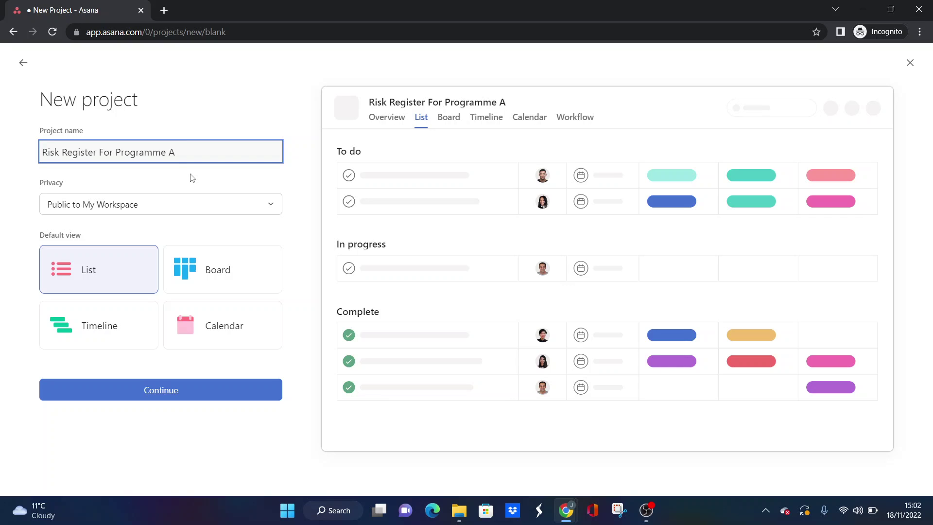
left_click(115, 152)
left_click_drag(116, 152, 194, 152)
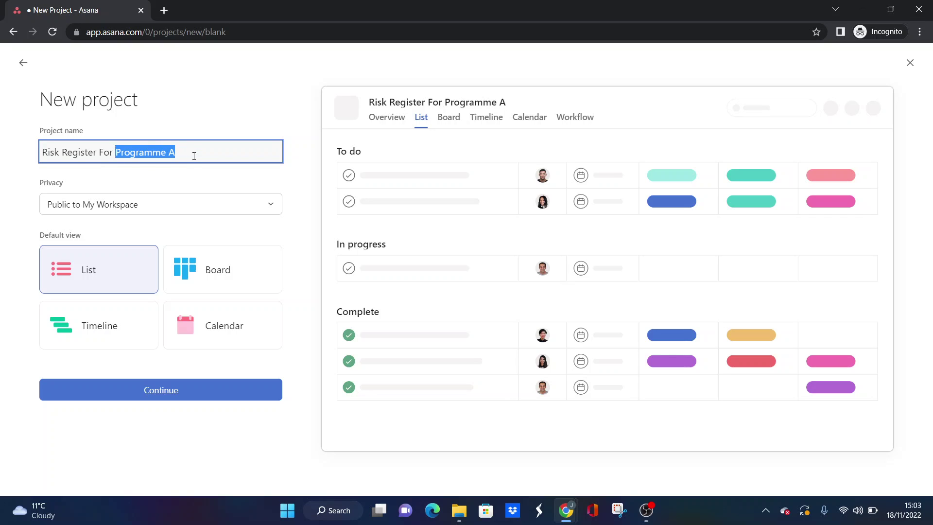
left_click(149, 173)
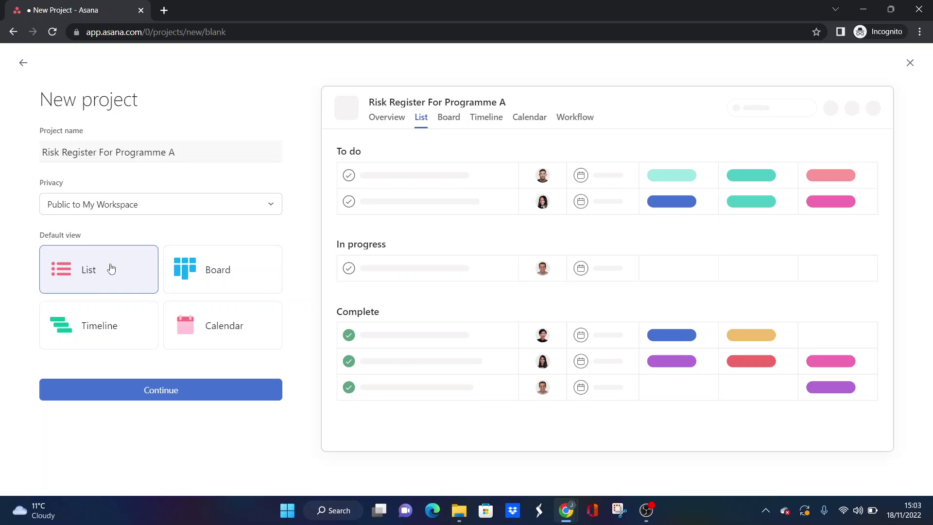
left_click(166, 396)
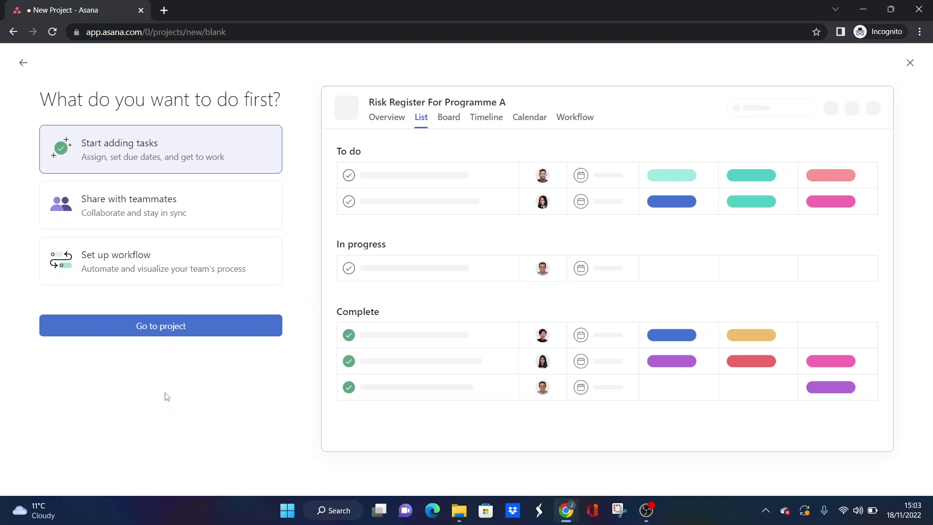
left_click(181, 333)
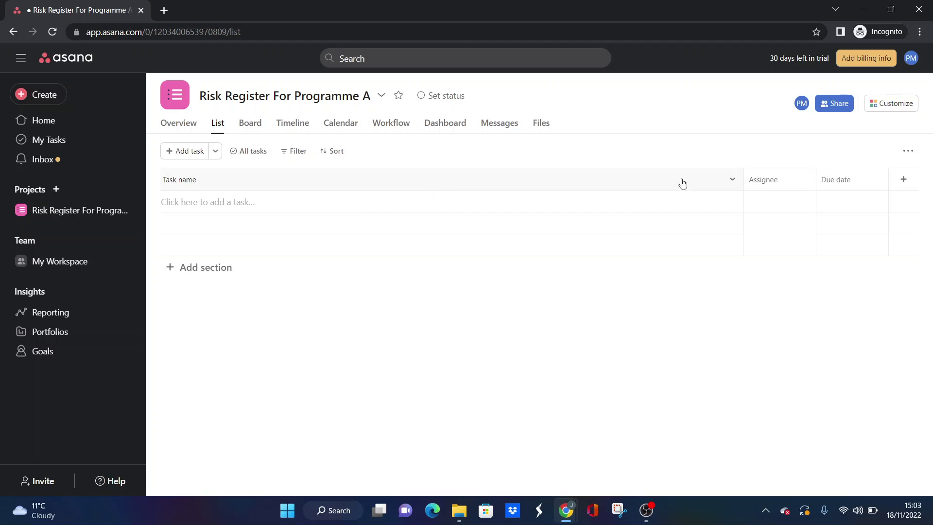
Step: Narrow the Task name column so Assignee and Due date sit beside it
left_click_drag(744, 179, 313, 171)
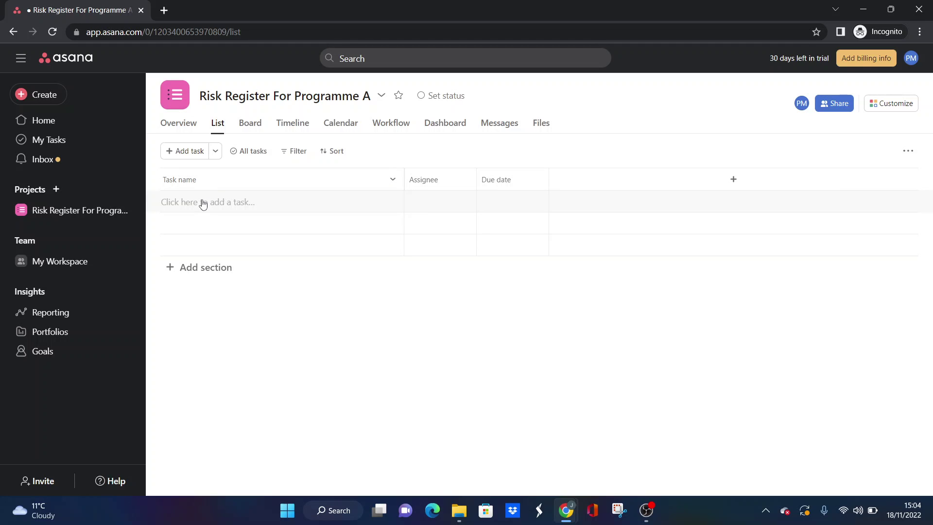
Step: Add the first task row named 'System Upgrade'
left_click(204, 203)
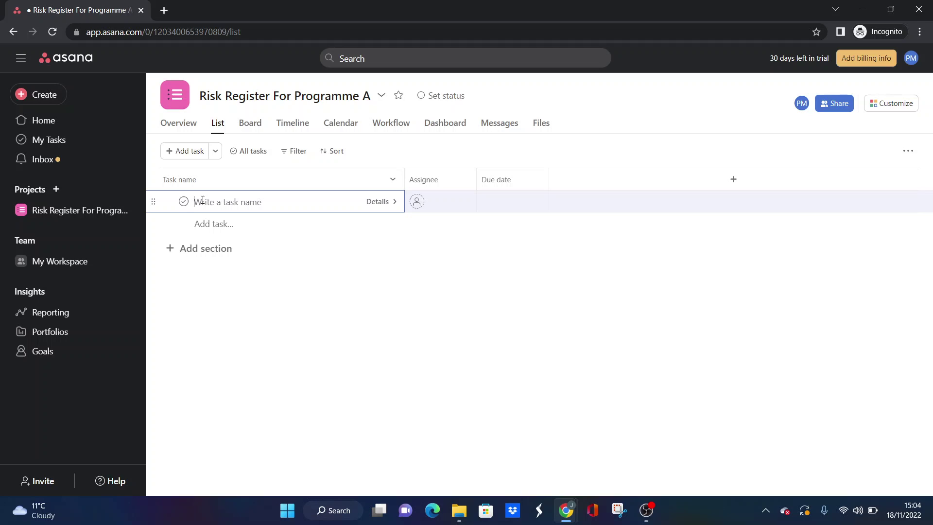
type("System Upgrade")
left_click(292, 289)
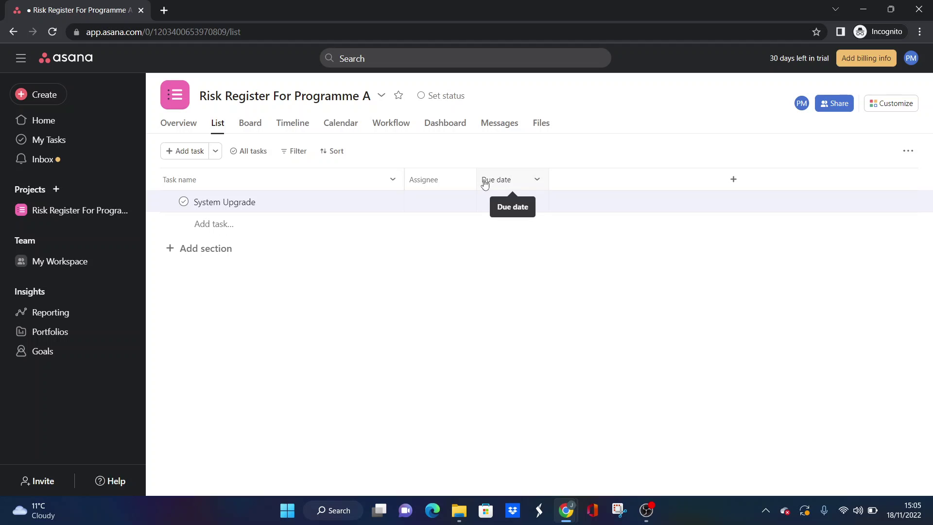
Step: Switch off the Assignee and Due date fields in the Customize panel
left_click(466, 180)
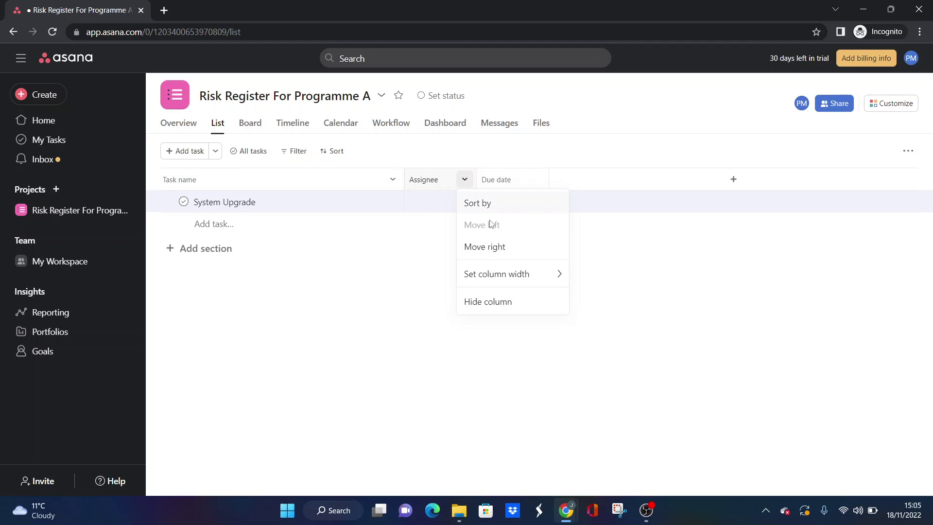
left_click(433, 288)
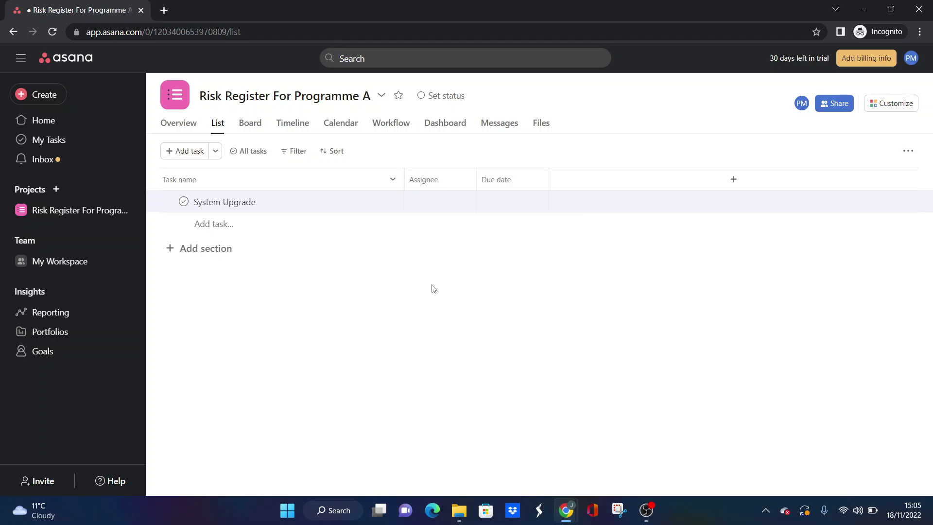
left_click(898, 111)
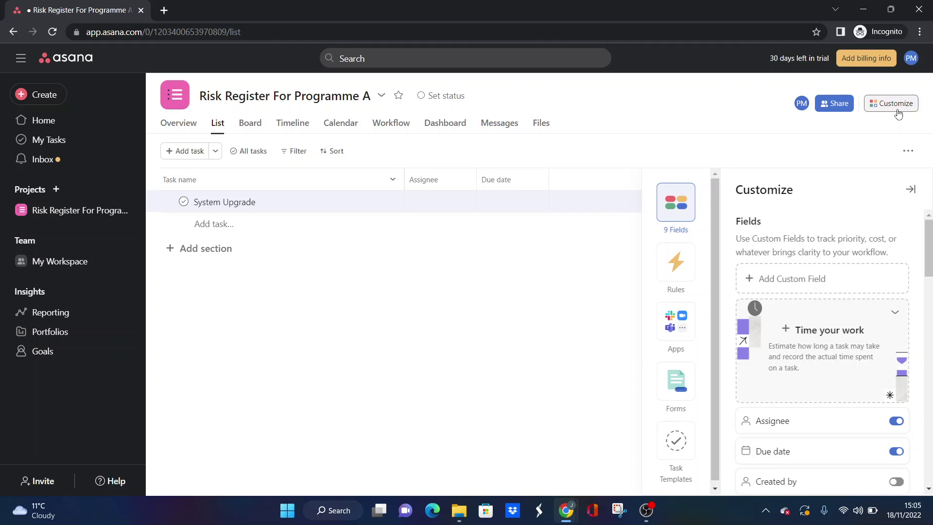
scroll(931, 257, "down", 2)
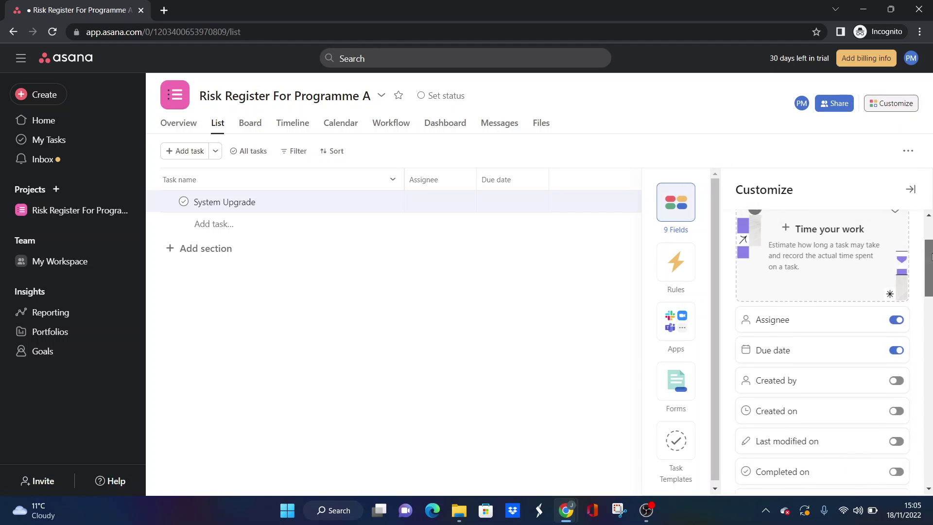
scroll(931, 258, "up", 1)
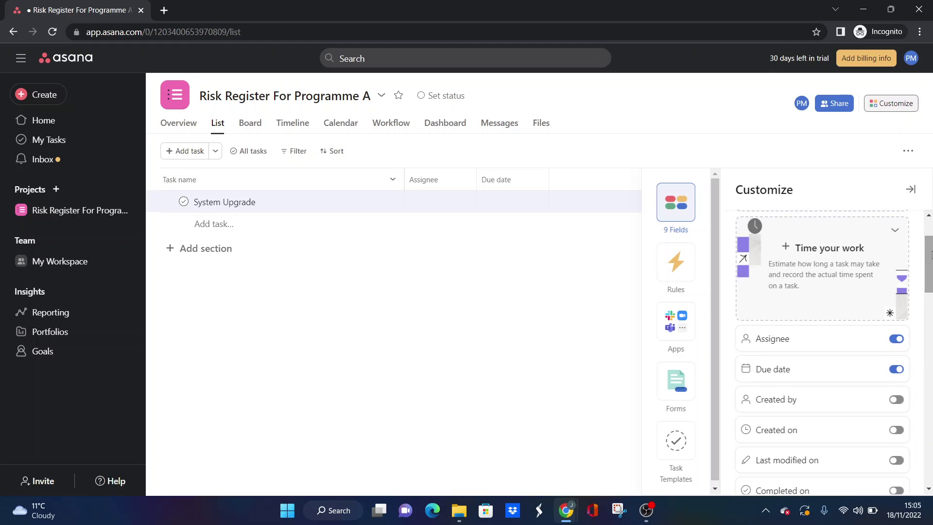
left_click(897, 339)
left_click(897, 370)
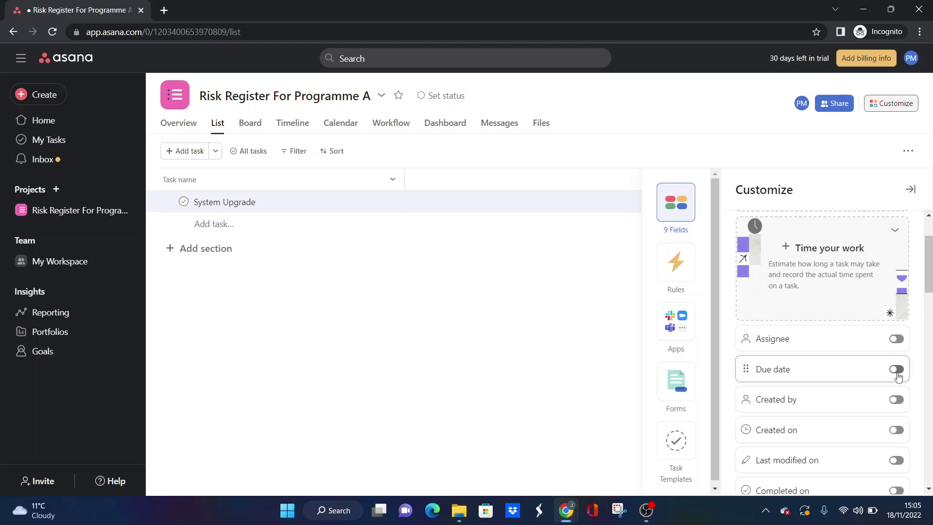
left_click(594, 322)
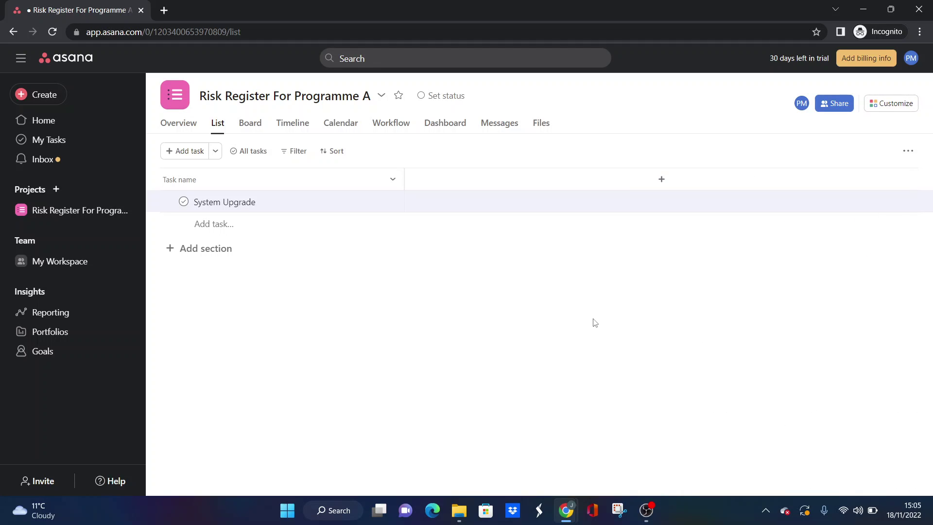
Step: Create a Number field titled 'Risk ID' and select System Upgrade's Risk ID cell
left_click(662, 182)
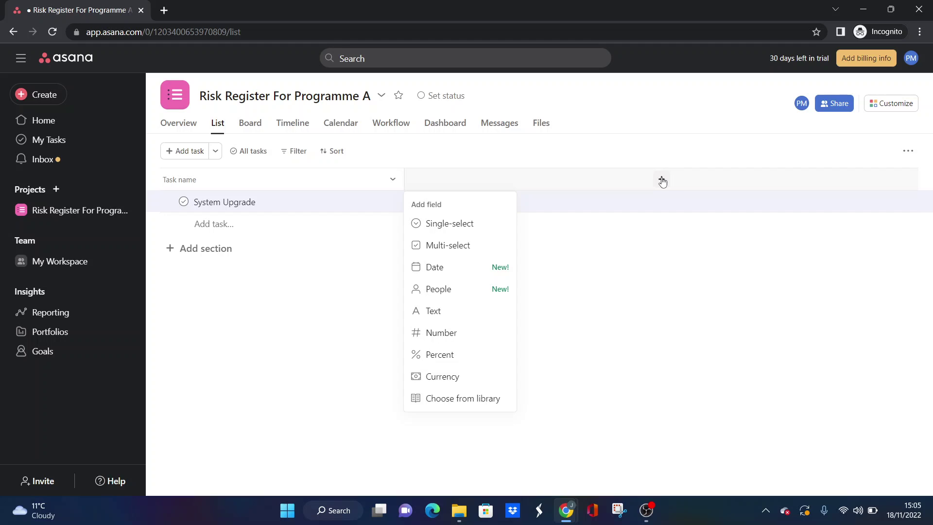
left_click(452, 334)
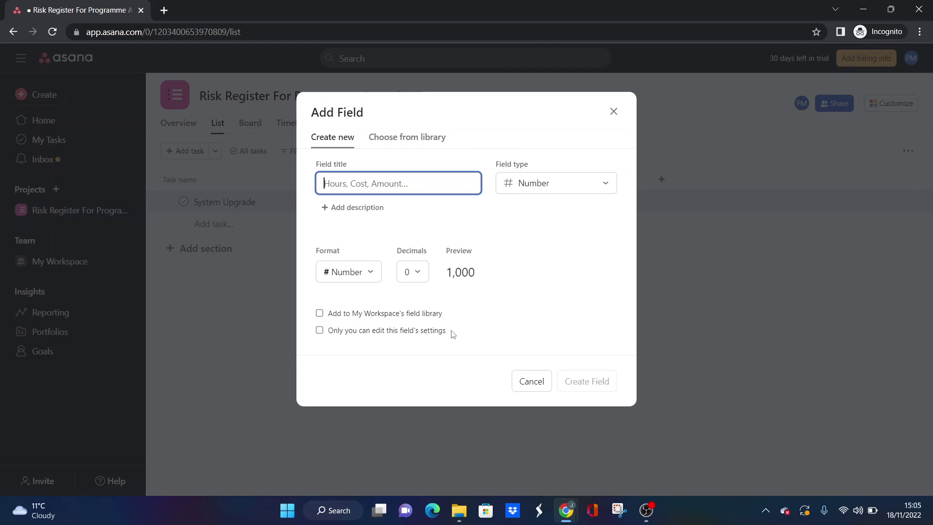
type("Risk")
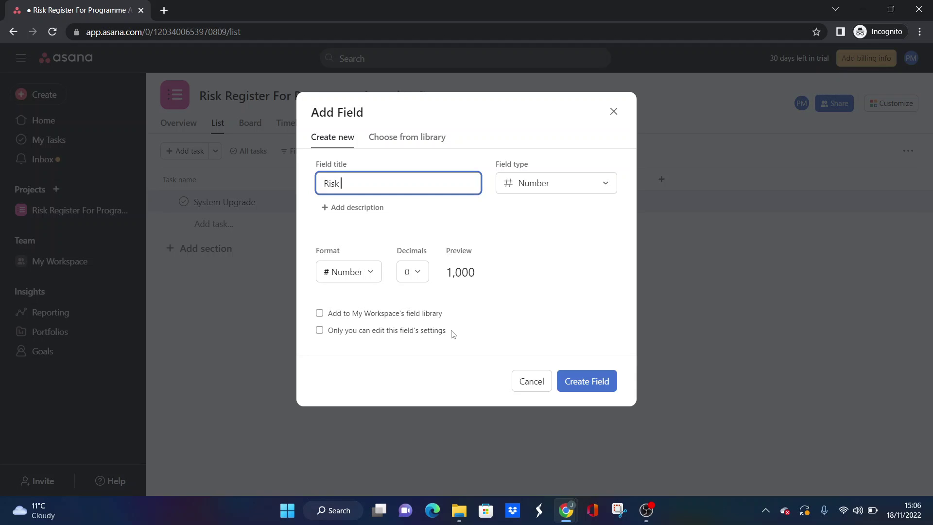
type("ID")
left_click(585, 381)
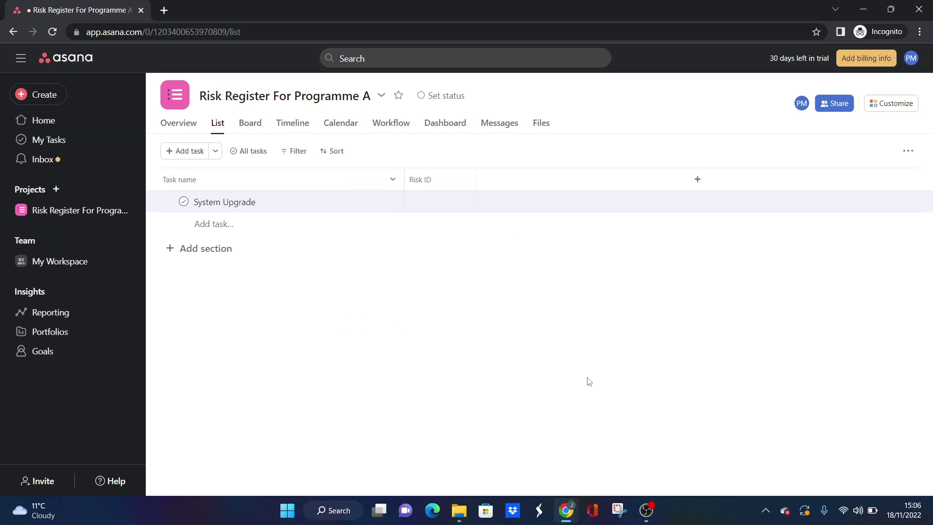
left_click(452, 204)
Step: Enter Risk ID 1 for System Upgrade and change the column summary from Sum to Count
type("1")
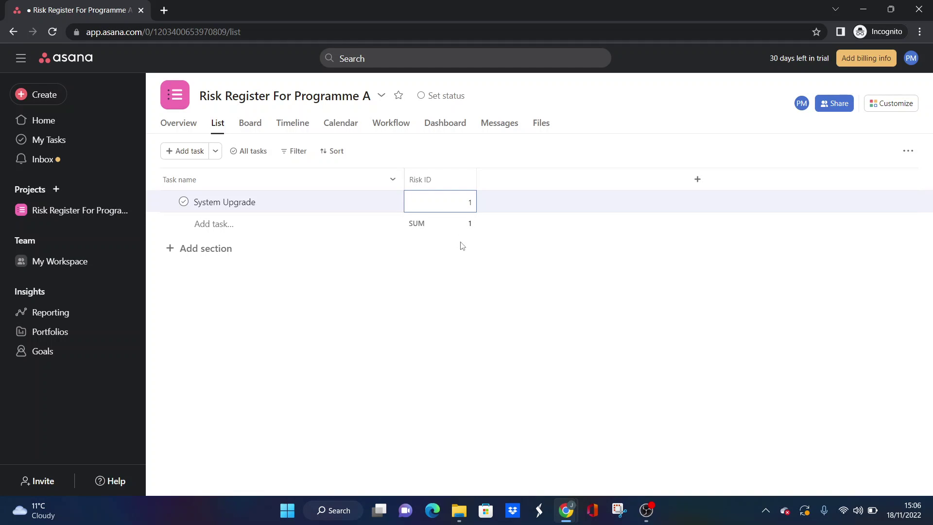
left_click(475, 315)
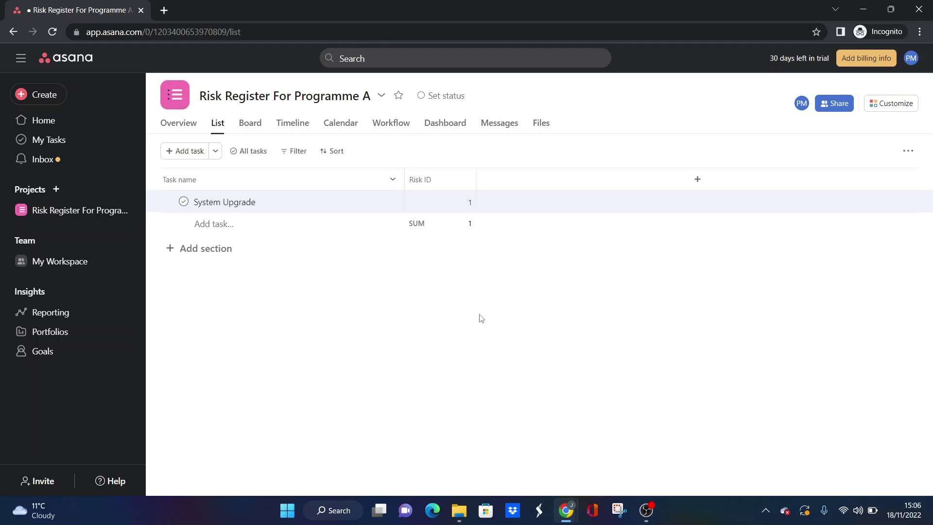
left_click(430, 226)
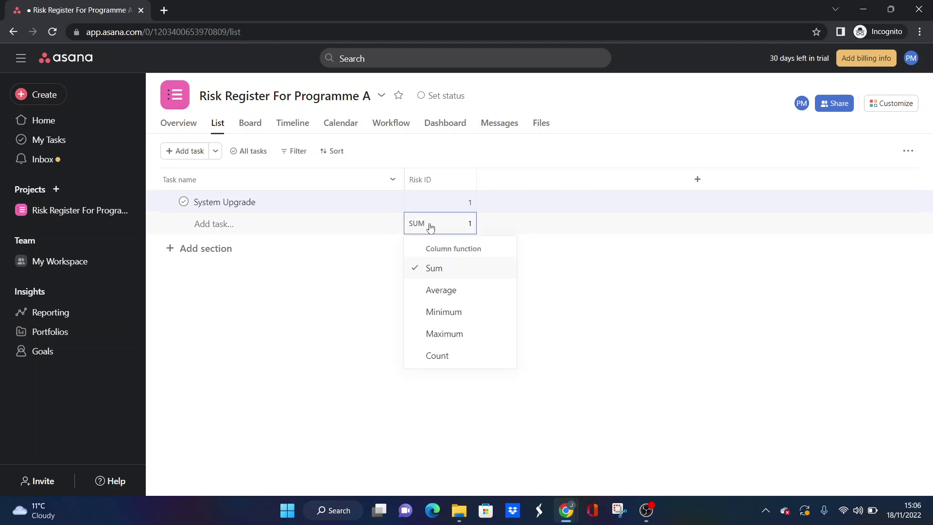
left_click(442, 359)
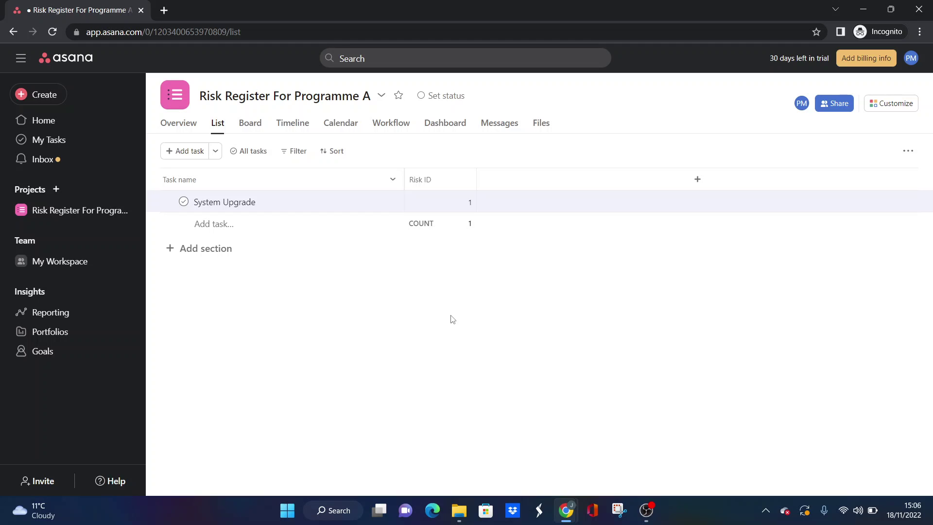
Step: Add a text field named 'Risk Description' and widen its column
left_click(697, 179)
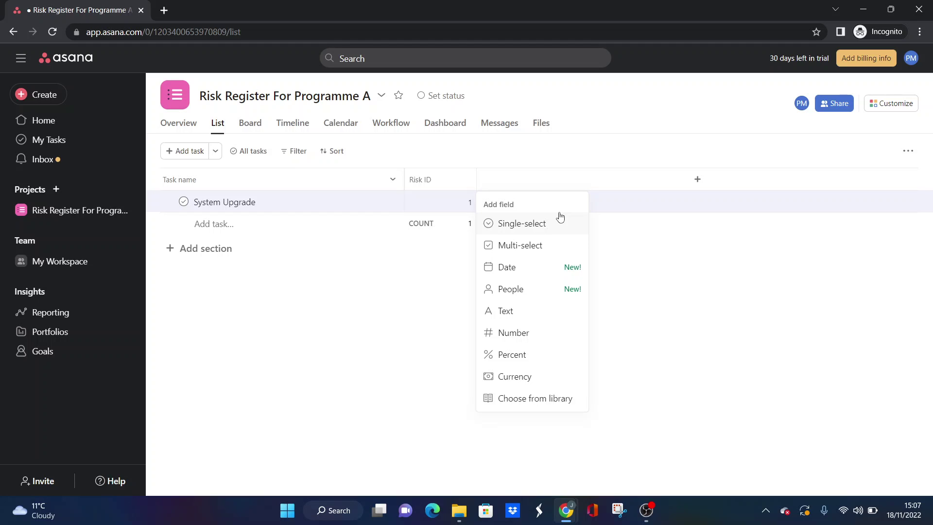
left_click(513, 312)
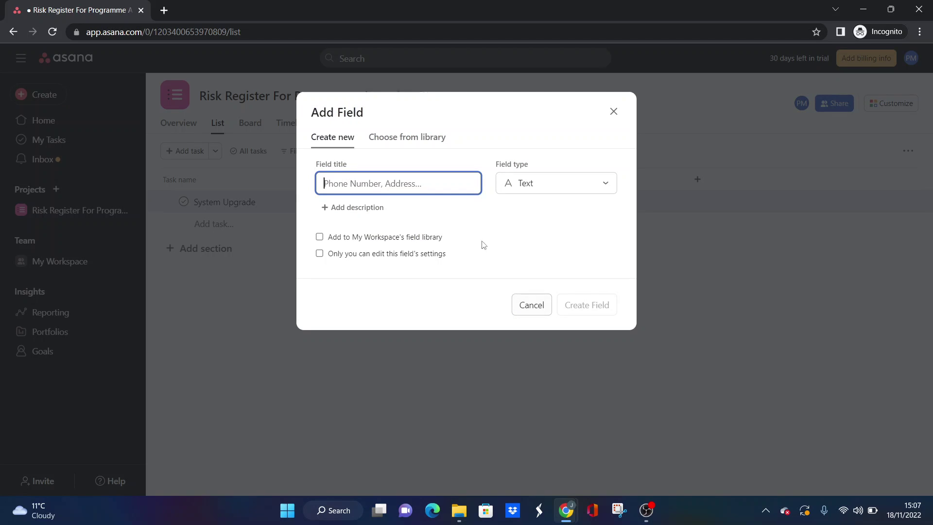
type("Risk Description")
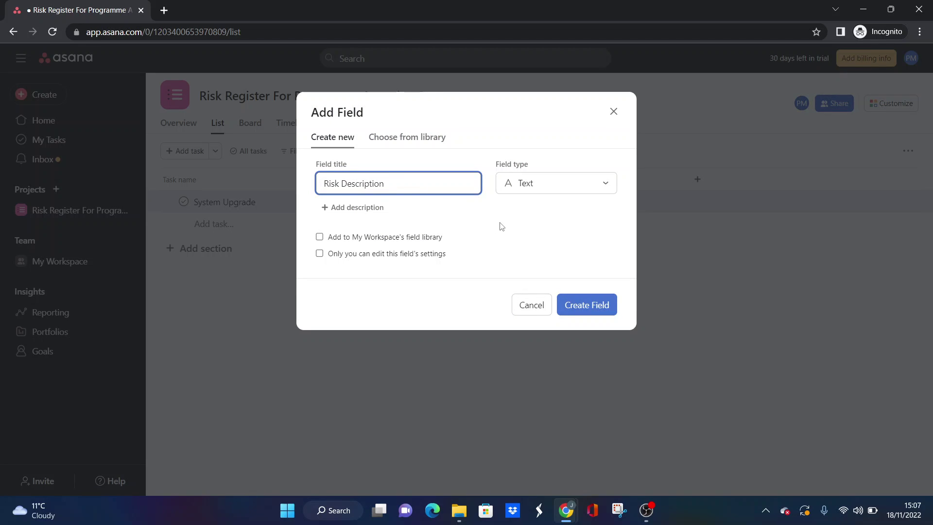
left_click(583, 305)
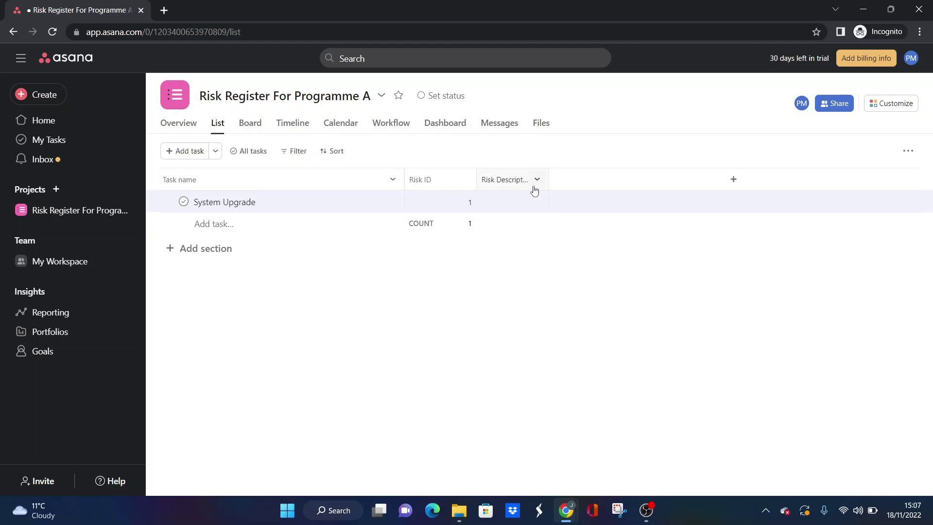
left_click_drag(549, 181, 615, 178)
Step: Describe System Upgrade's risk as platform downtime during system upgrades on 25th November 2022
left_click(538, 200)
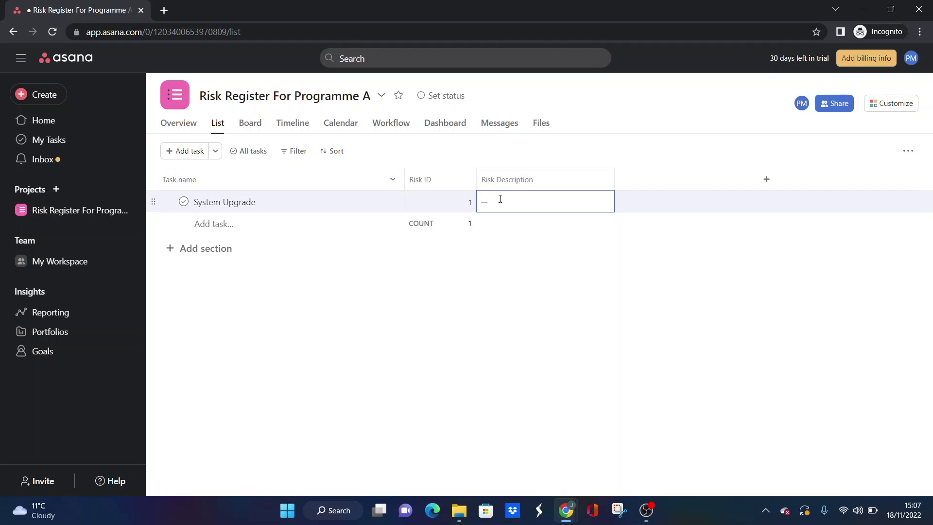
type("Risk Ri")
key("BackSpace")
key("BackSpace")
key("BackSpace")
key("BackSpace")
key("BackSpace")
type("d")
key("BackSpace")
type("sk of pls")
type("t")
type("atform ")
type("downtime ")
type("as system")
type(" upgradses")
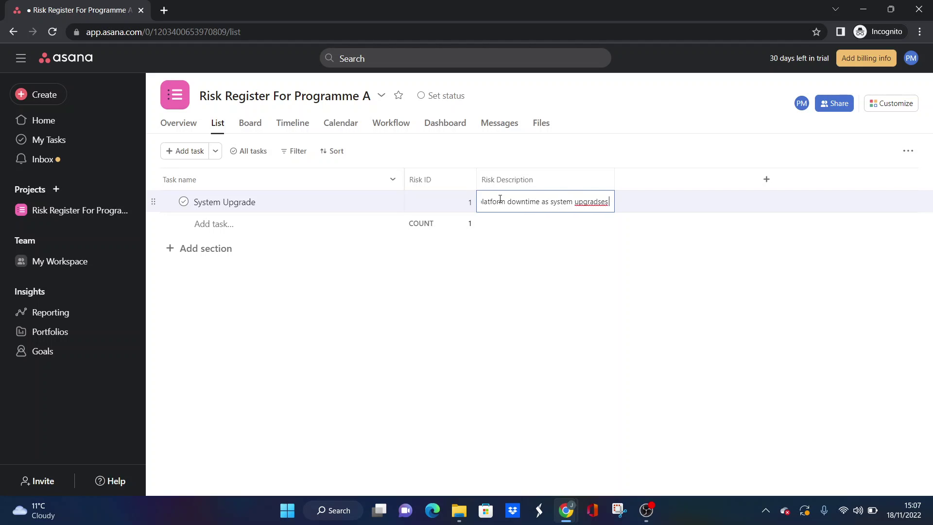
key("BackSpace")
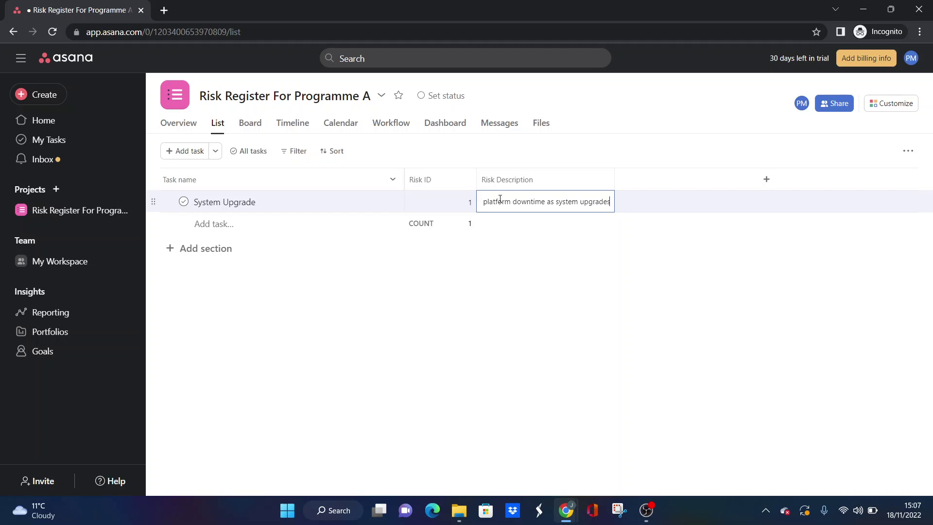
type("on 25th November 2022")
key("Return")
left_click(534, 304)
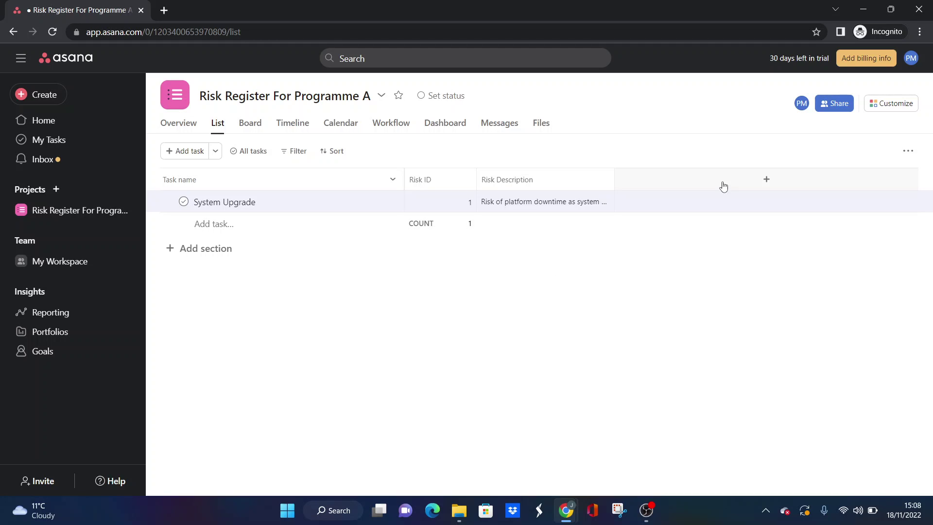
Step: Choose Single-select from the + column header's Add field menu
left_click(767, 181)
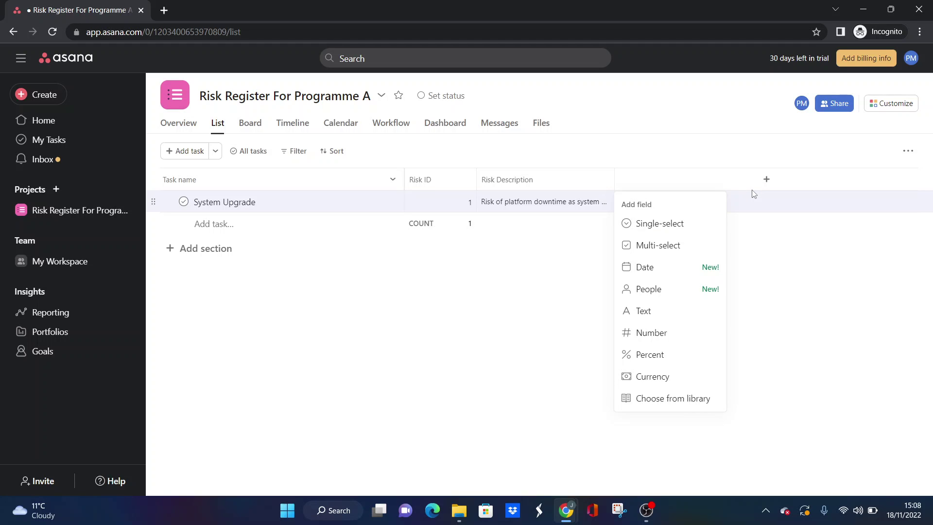
left_click(664, 226)
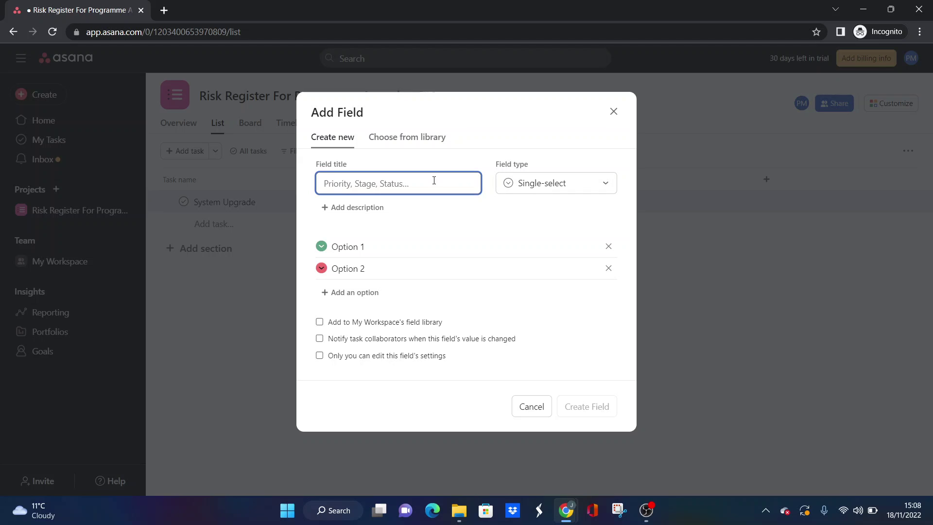
Step: Title the field 'Impact Level' with options 1, 2, 3, 4 and 5
type("Impact Level")
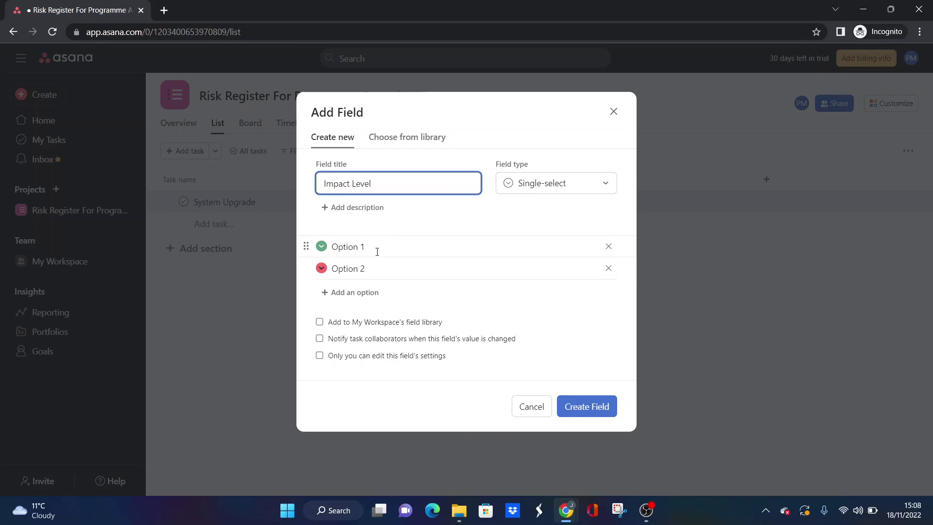
double_click(348, 247)
key("BackSpace")
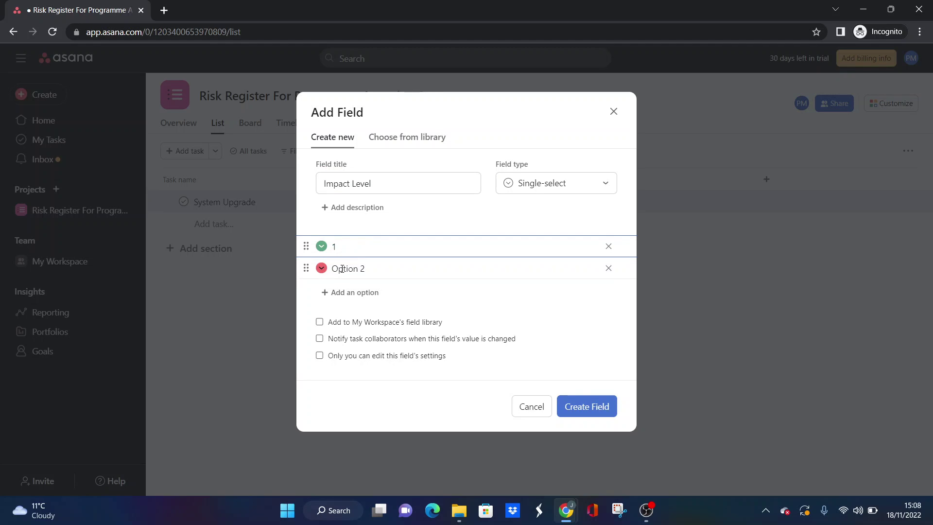
double_click(342, 269)
key("BackSpace")
left_click(354, 292)
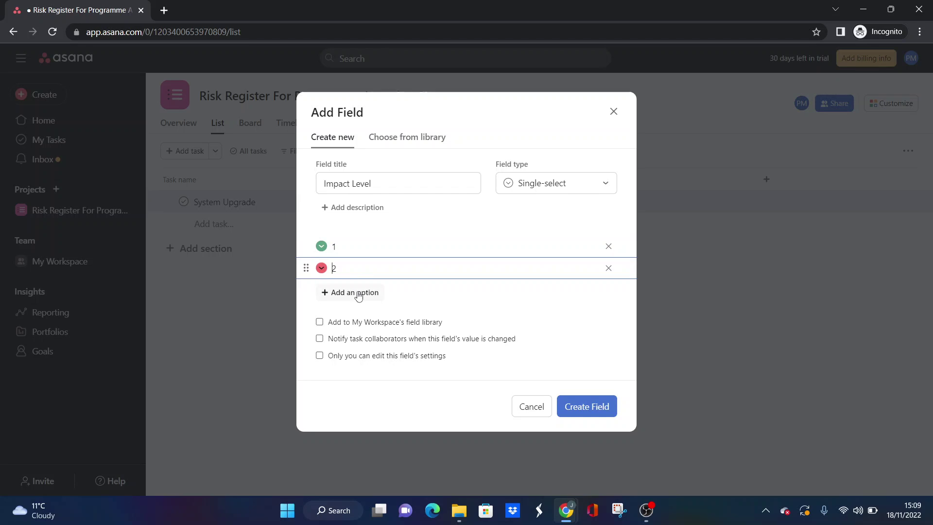
type("3")
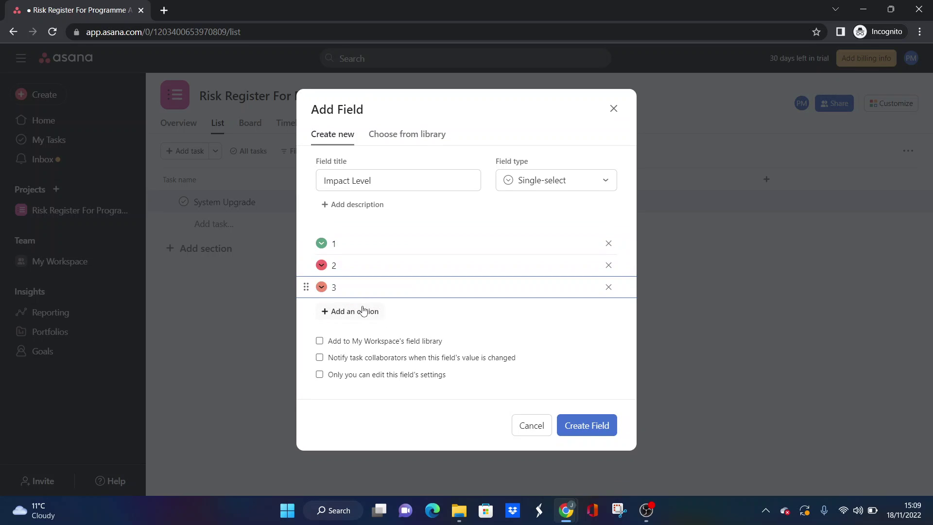
left_click(363, 311)
type("4")
left_click(362, 322)
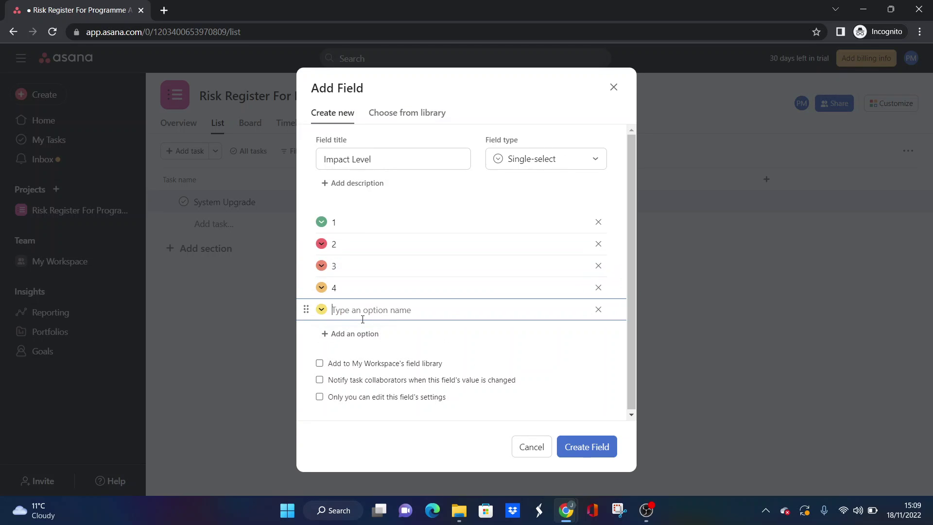
type("5")
Step: Colour the options: 2 yellow, 3 amber, 4 and 5 red
left_click(322, 246)
left_click(273, 263)
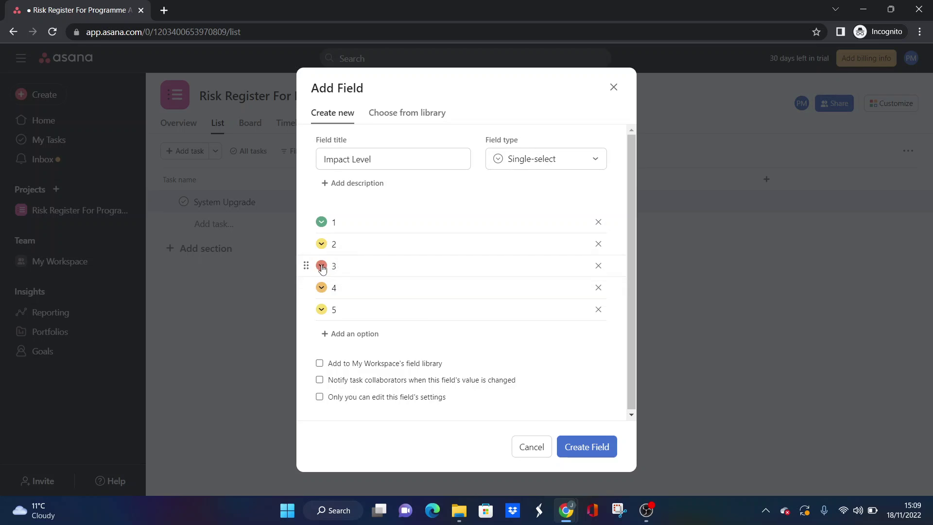
left_click(322, 267)
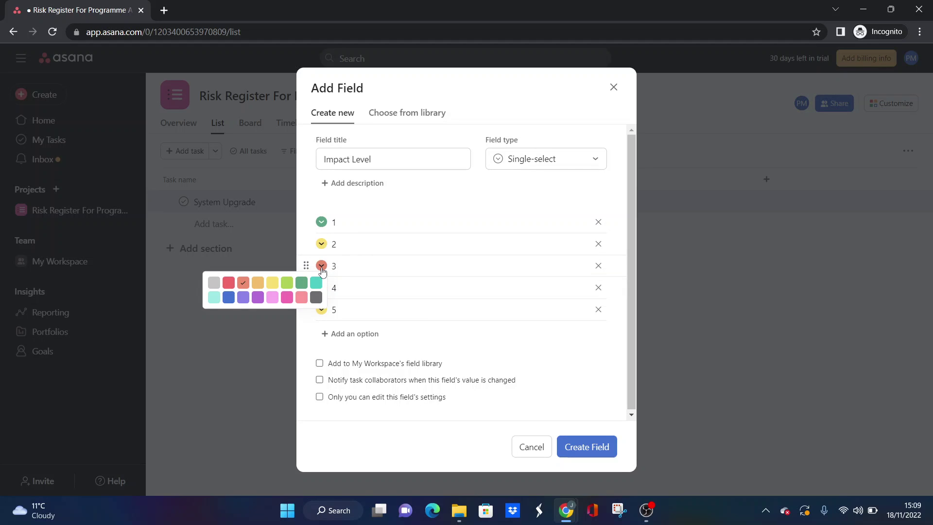
left_click(322, 267)
left_click(322, 310)
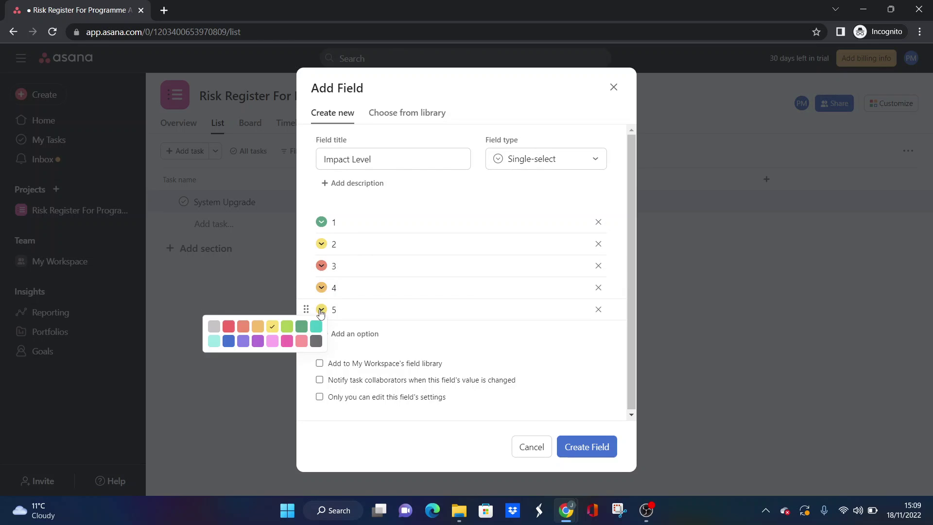
left_click(229, 327)
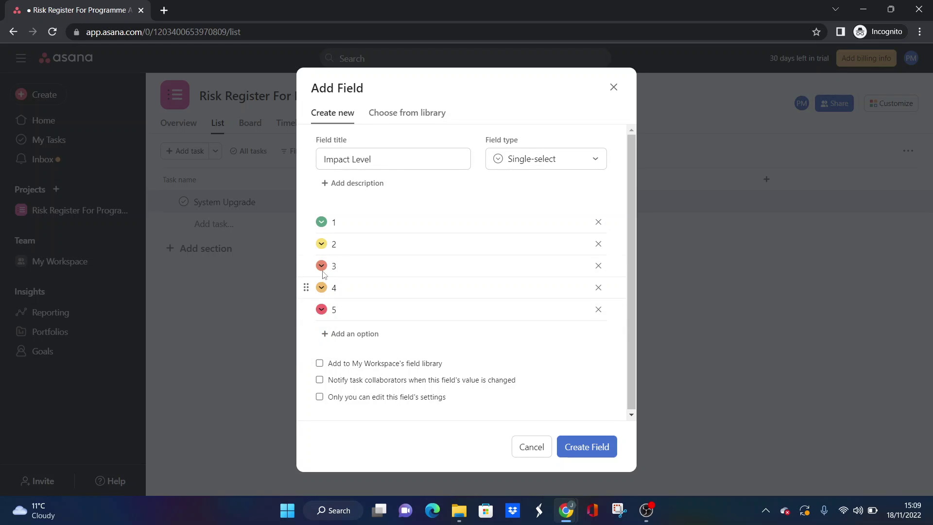
left_click(322, 288)
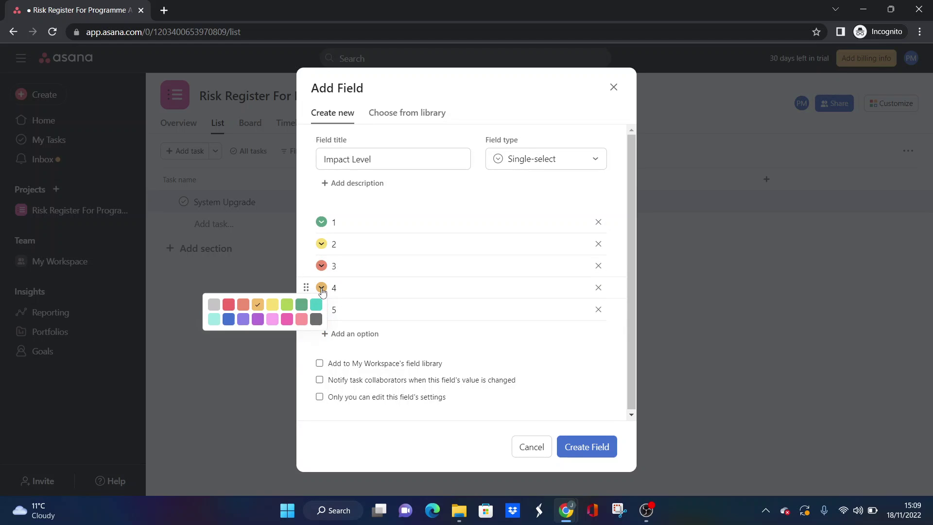
left_click(246, 309)
left_click(321, 266)
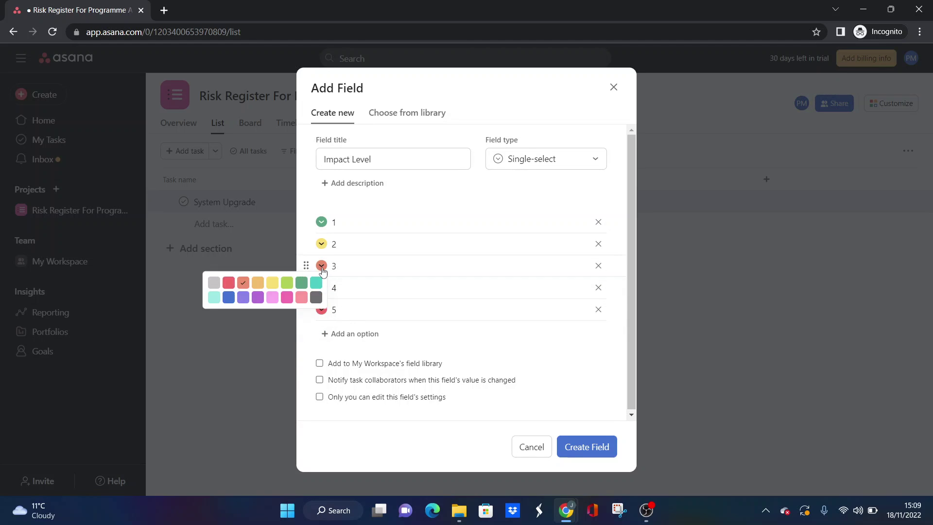
left_click(261, 283)
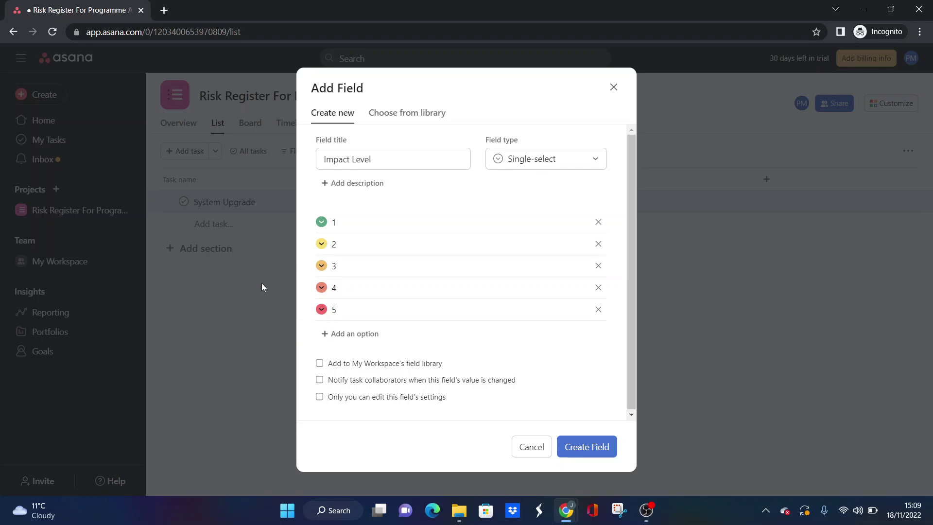
left_click(321, 244)
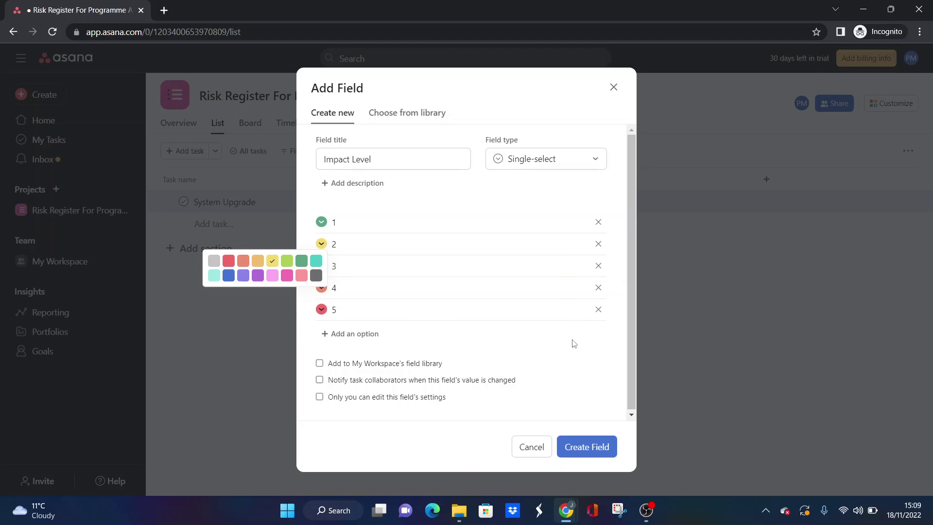
left_click(590, 352)
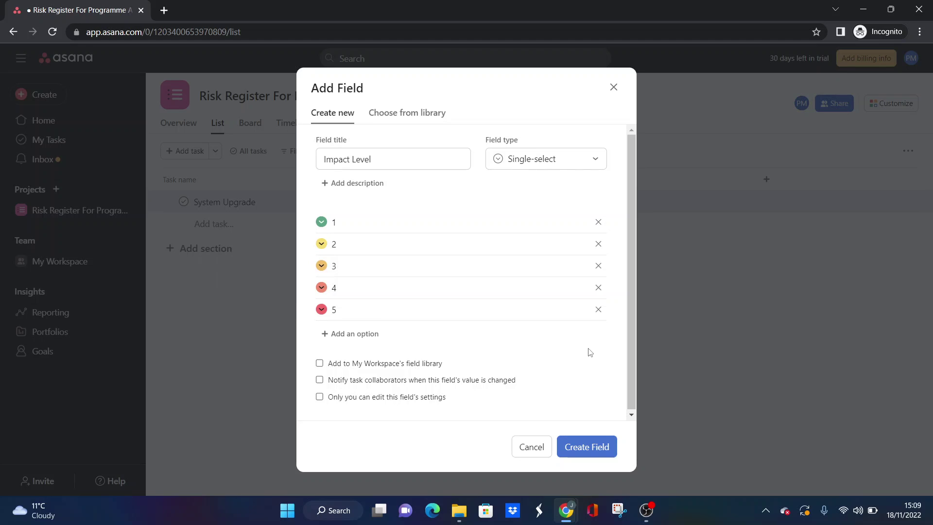
Step: Create the Impact Level field and rate System Upgrade's impact as 5
left_click(587, 447)
left_click(639, 198)
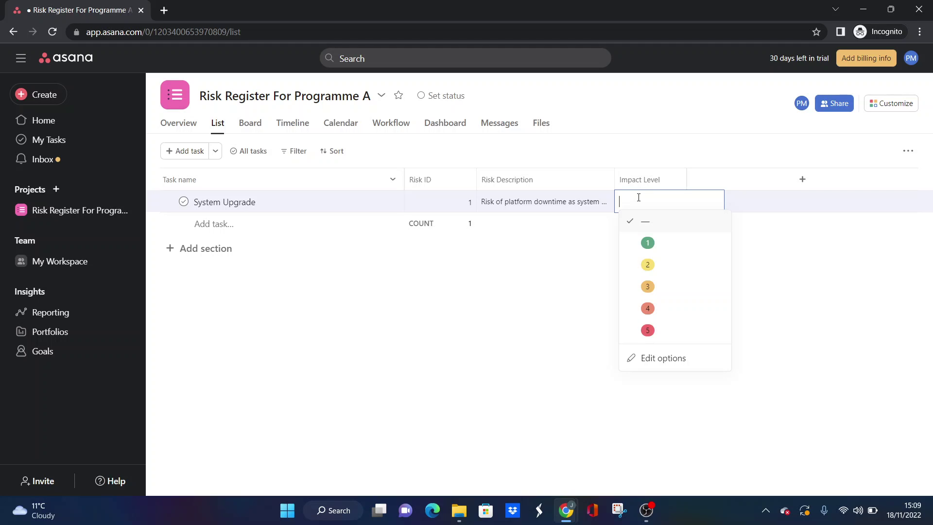
left_click(659, 333)
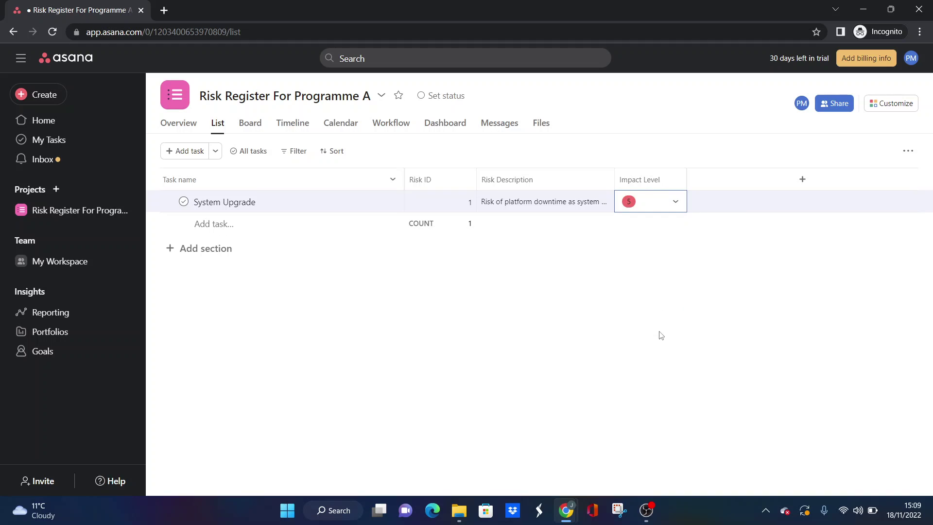
left_click(711, 311)
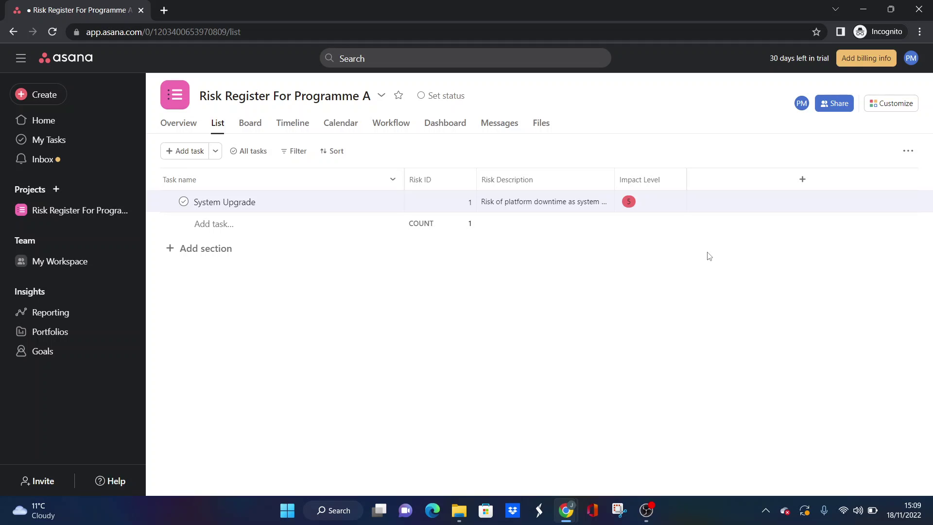
Step: Start another single-select field, cancel it, and check the Impact Level column's options
left_click(802, 181)
left_click(744, 224)
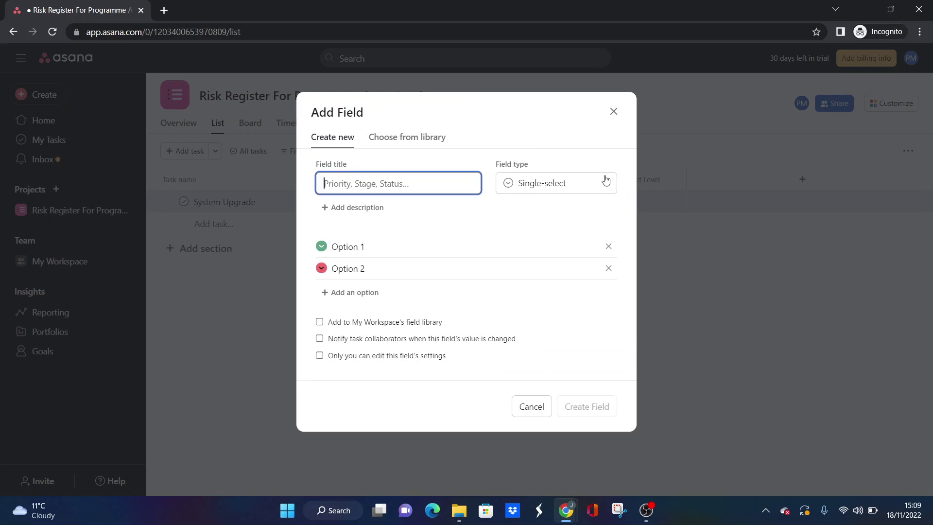
left_click(614, 112)
left_click(675, 181)
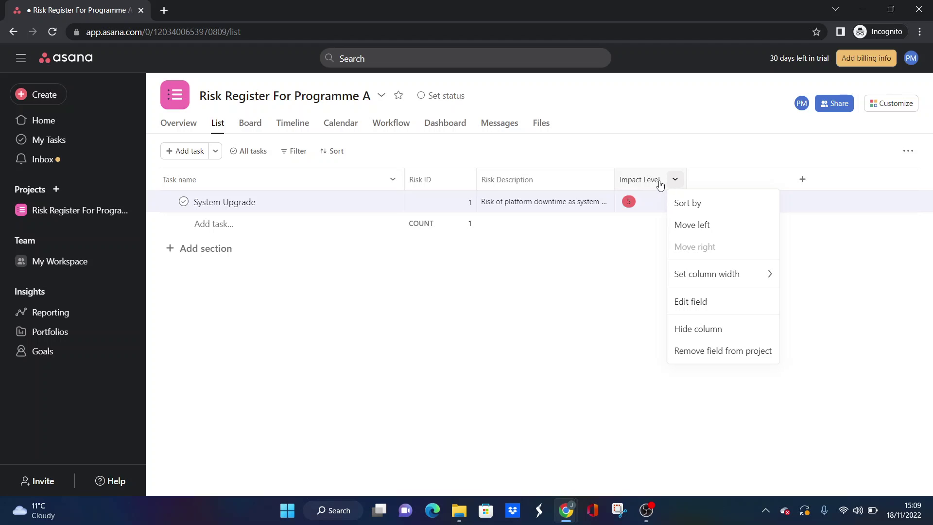
left_click(647, 262)
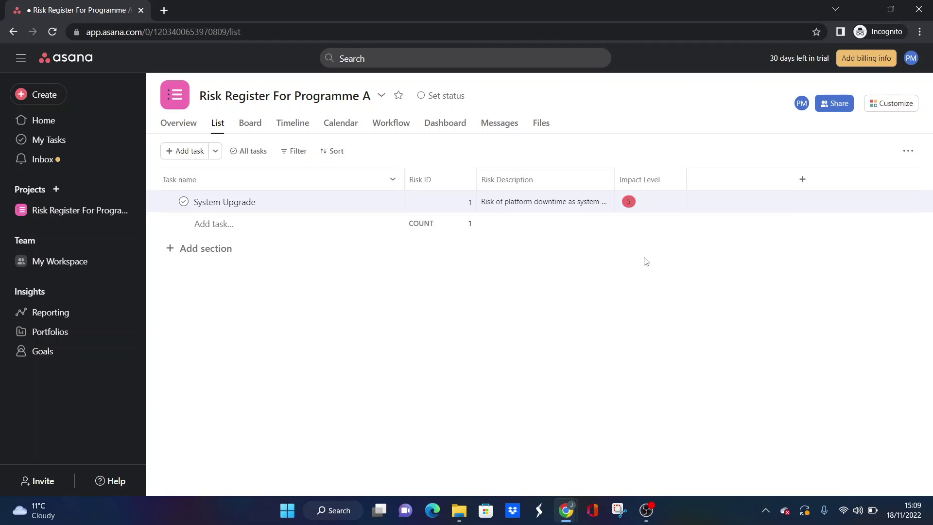
left_click(799, 180)
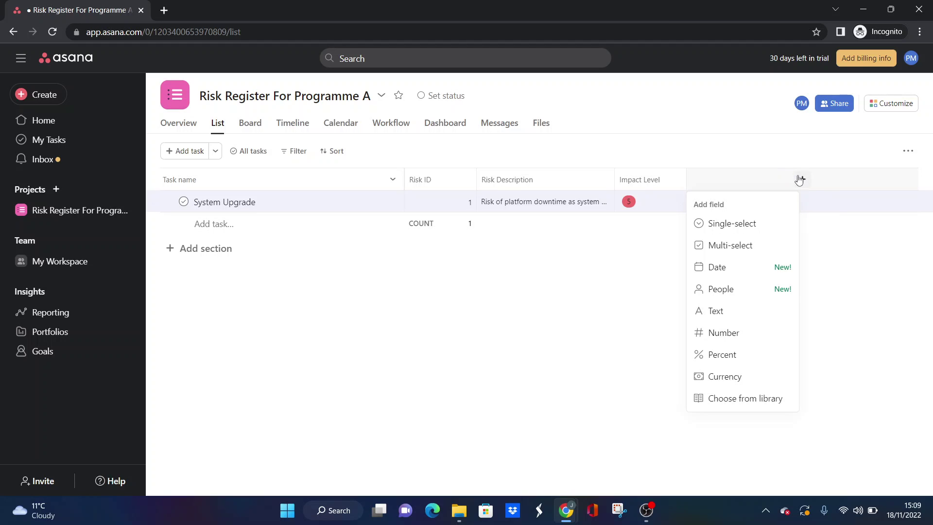
Step: Start a single-select field titled 'Probability Level' with options 1, 2, 3, 4 and 5
left_click(740, 224)
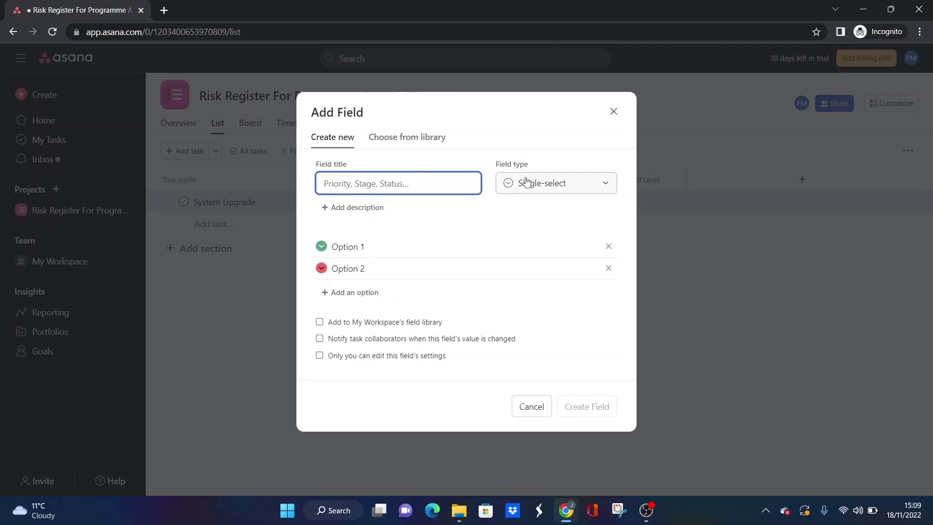
type("Proba")
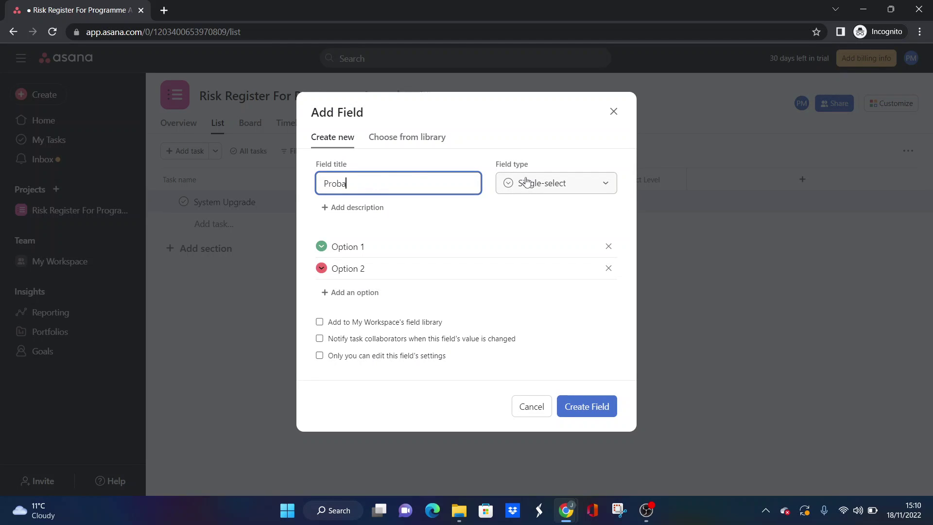
type("bility Level")
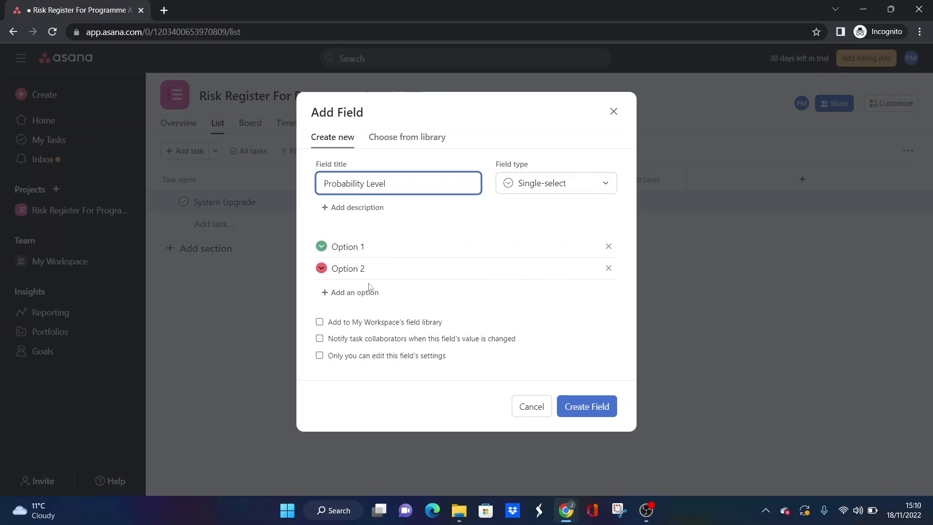
left_click(347, 248)
double_click(347, 248)
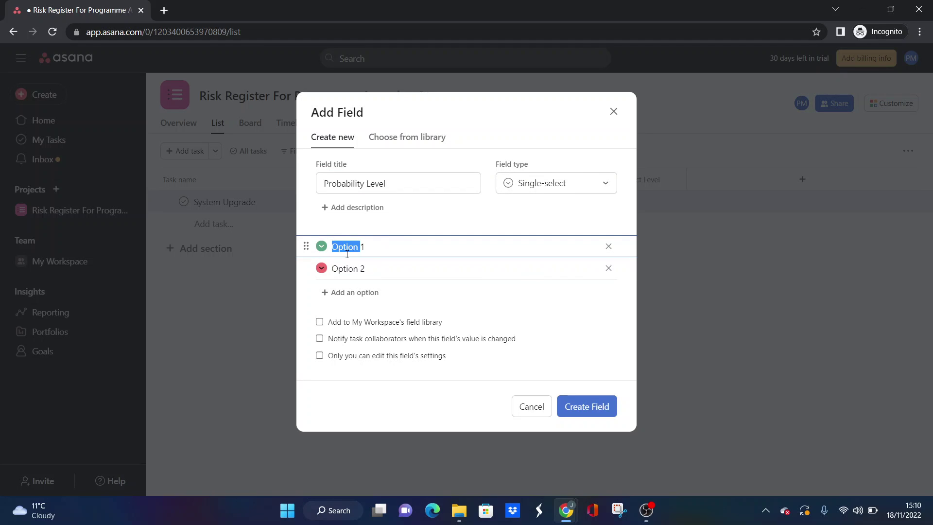
key("BackSpace")
double_click(346, 268)
key("BackSpace")
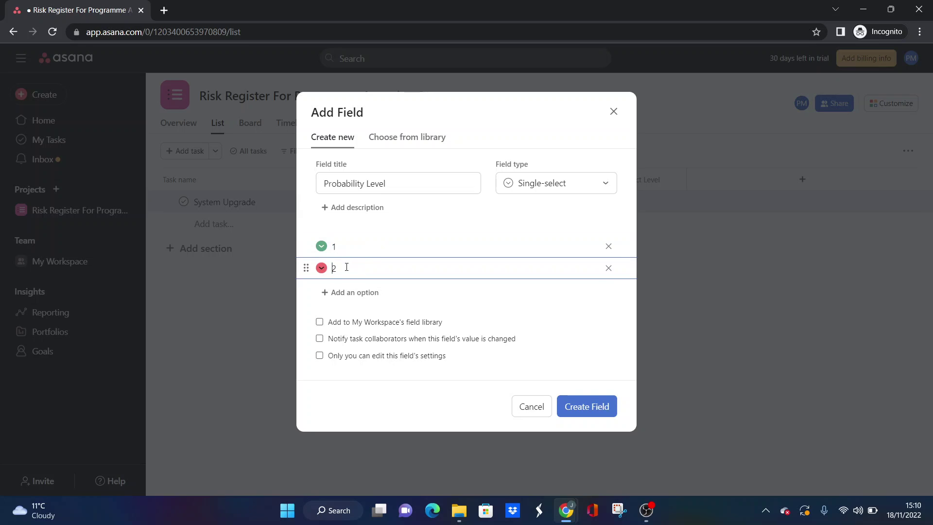
left_click(346, 292)
type("3")
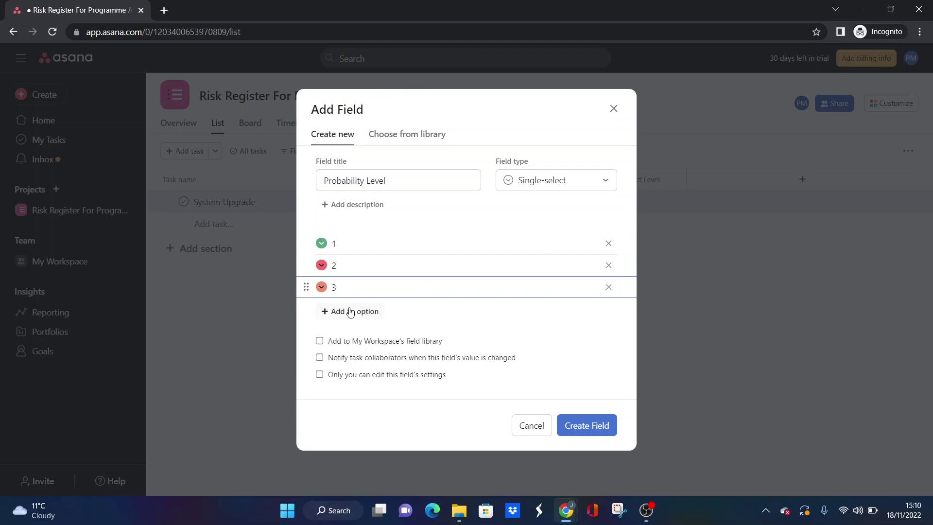
left_click(348, 311)
type("4")
left_click(350, 324)
type("5")
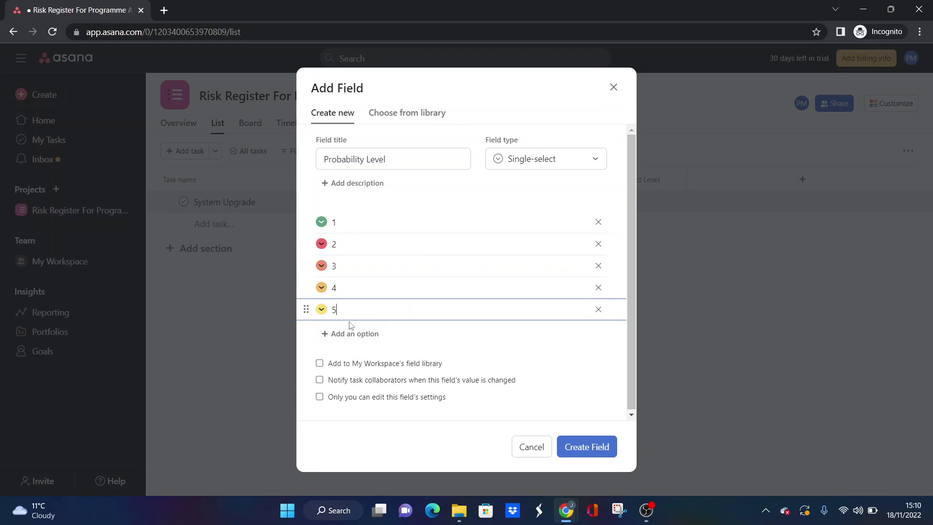
Step: Colour options 2–5 yellow, orange, red-orange and red, and create the field
left_click(321, 244)
left_click(274, 263)
left_click(322, 266)
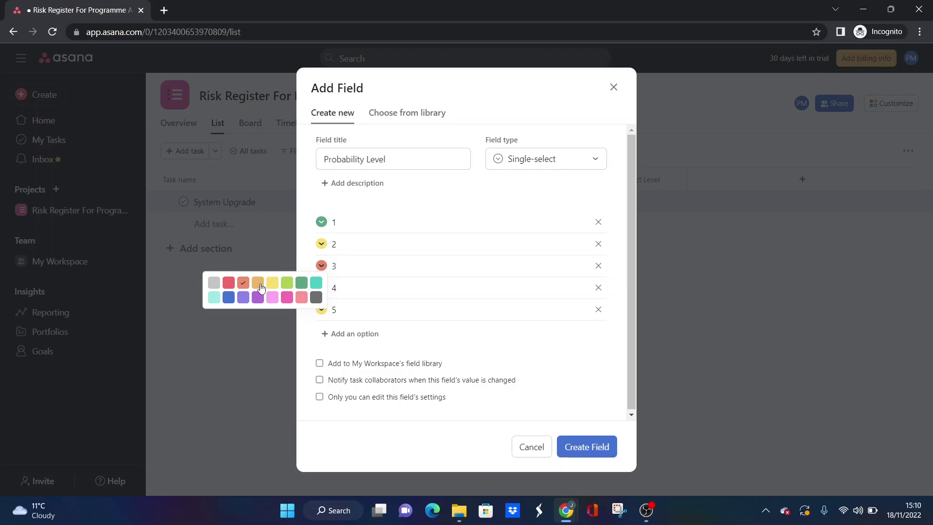
left_click(258, 283)
left_click(321, 288)
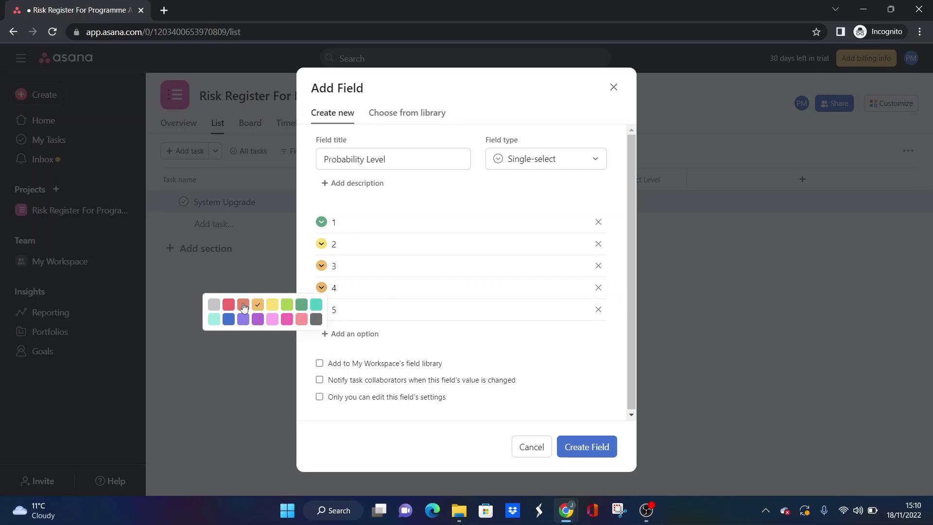
left_click(243, 304)
left_click(322, 311)
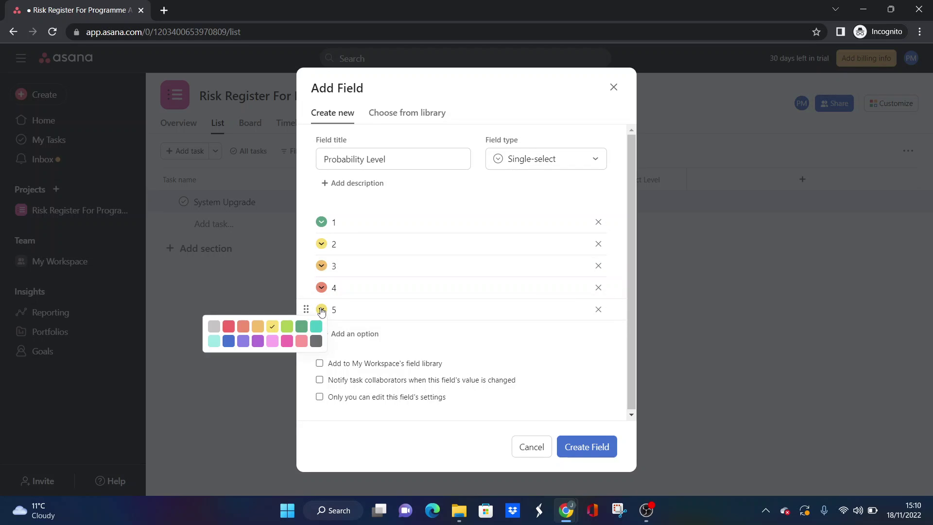
left_click(229, 326)
left_click(600, 447)
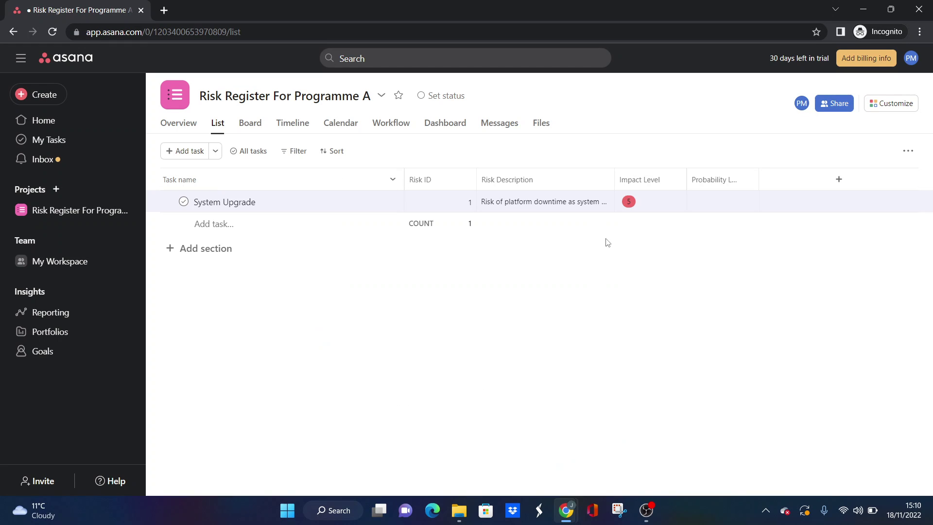
Step: Choose 4 as System Upgrade's Probability Level
left_click(709, 204)
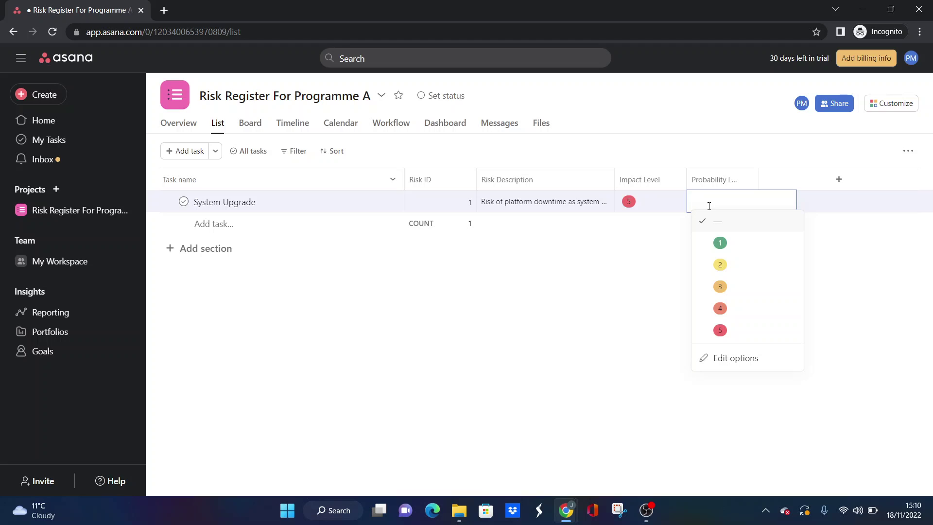
left_click(734, 306)
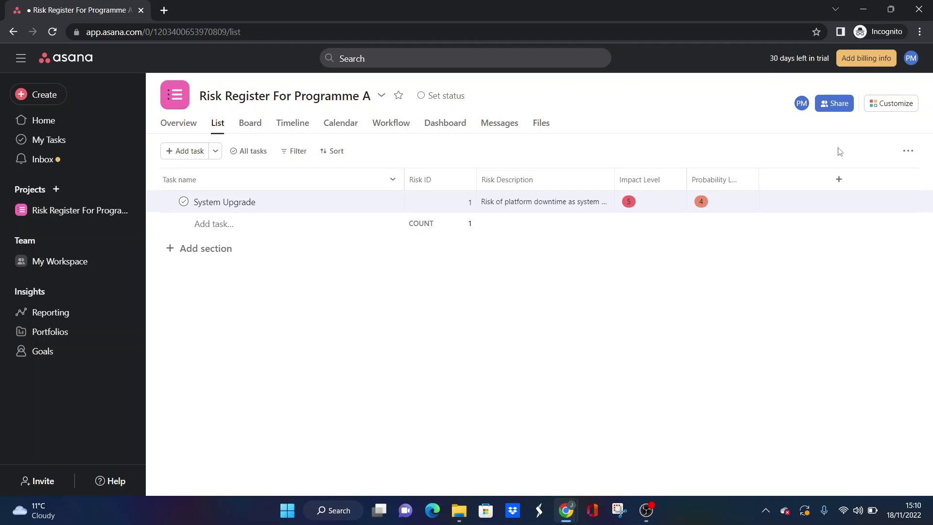
left_click(839, 179)
Step: Create a Text-type field titled 'Priority Level Score'
left_click(789, 222)
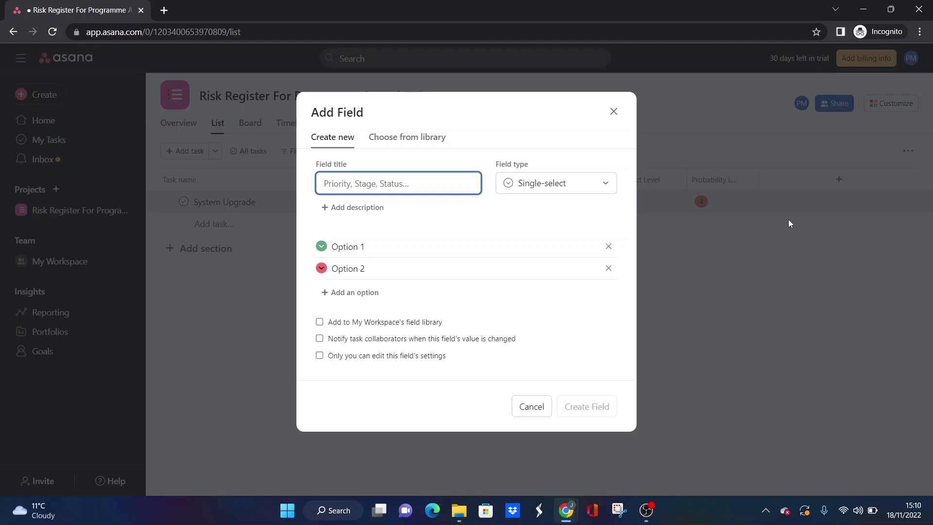
type("Priorty")
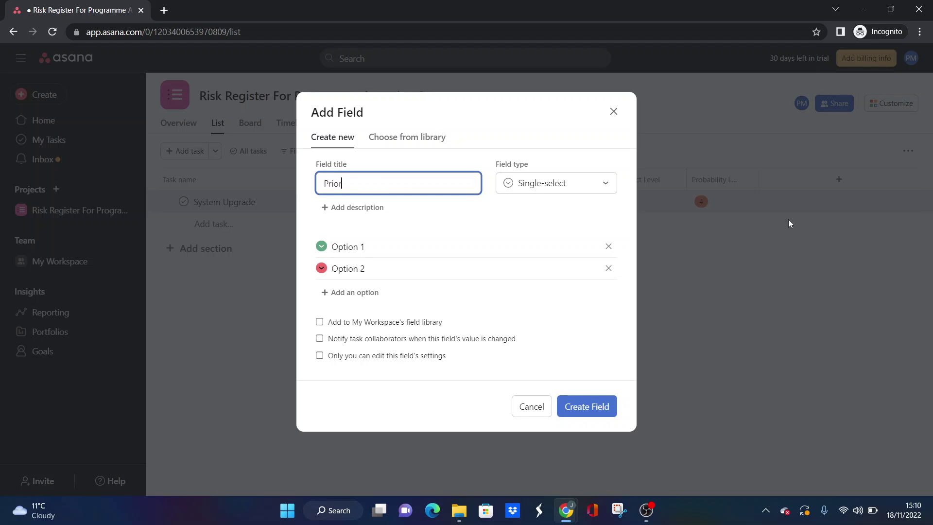
key("BackSpace")
key("BackSpace")
type("ity Level Score")
left_click(608, 247)
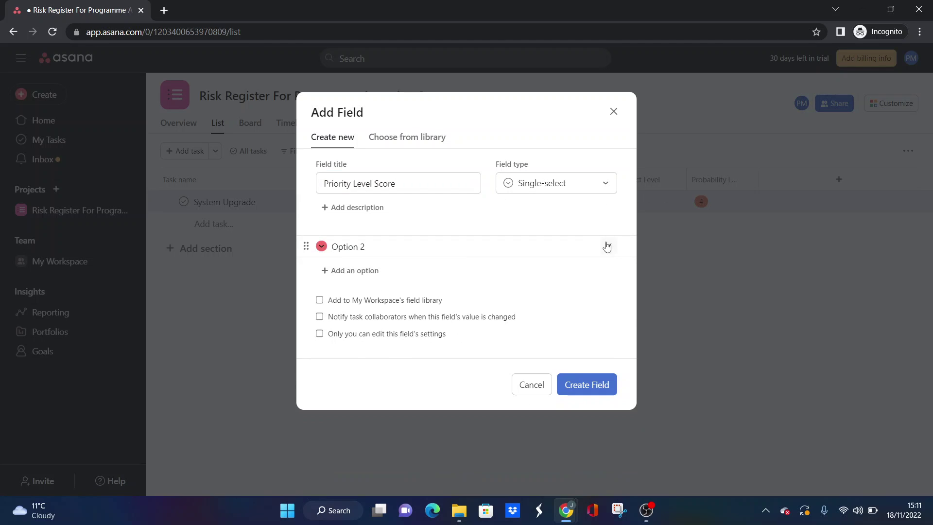
left_click(568, 190)
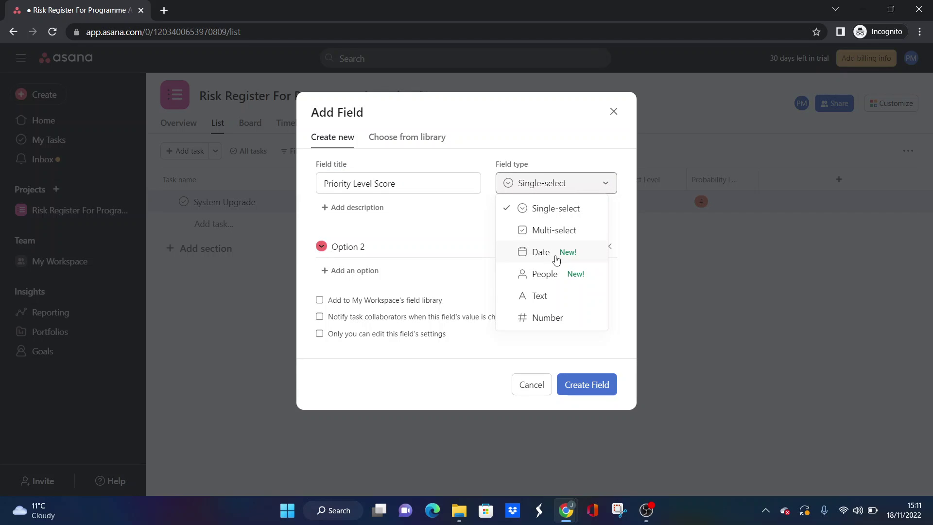
left_click(543, 298)
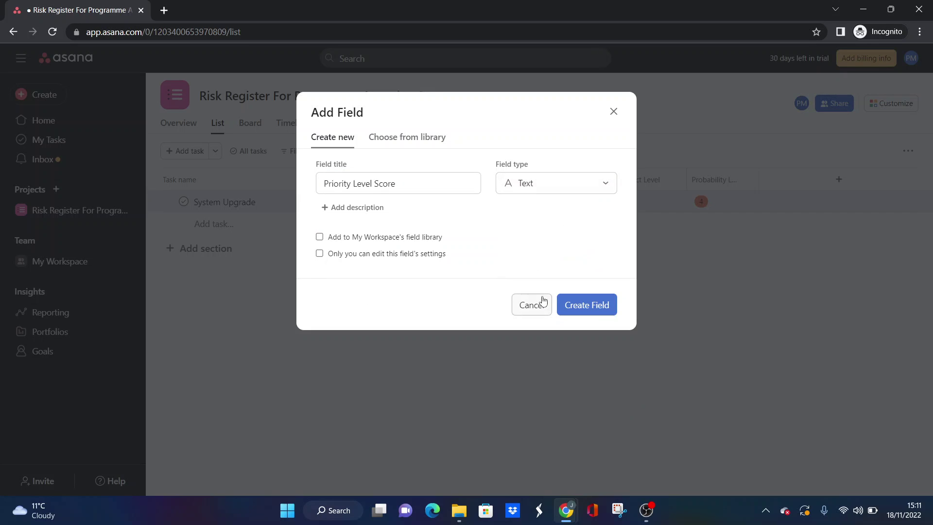
left_click(600, 306)
left_click(773, 202)
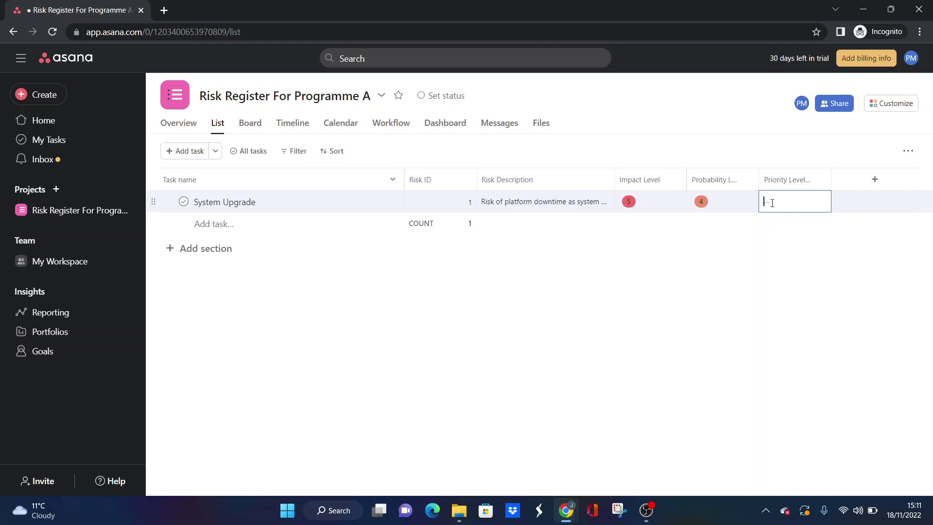
Step: Enter 20 as System Upgrade's Priority Level Score
type("20")
left_click(776, 272)
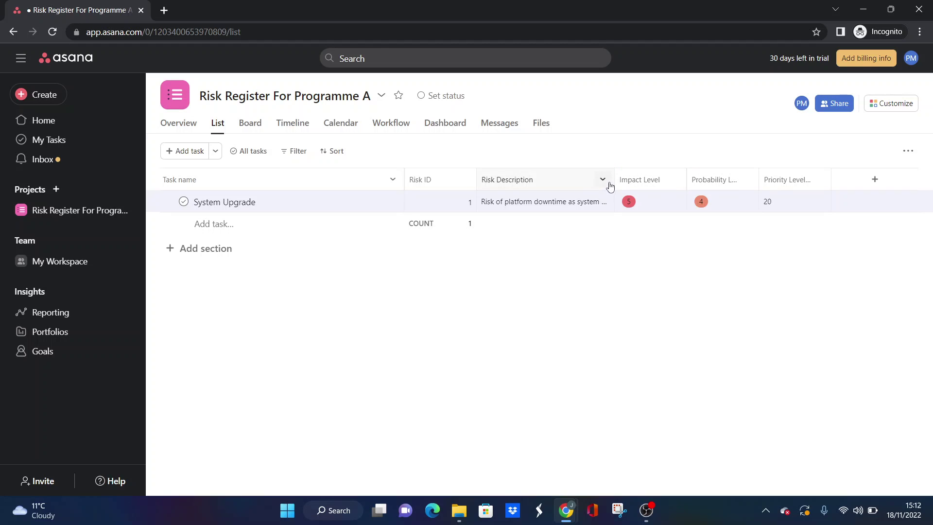
Step: Start a single-select field titled 'Risk Category' with Technology as its first option
left_click(875, 179)
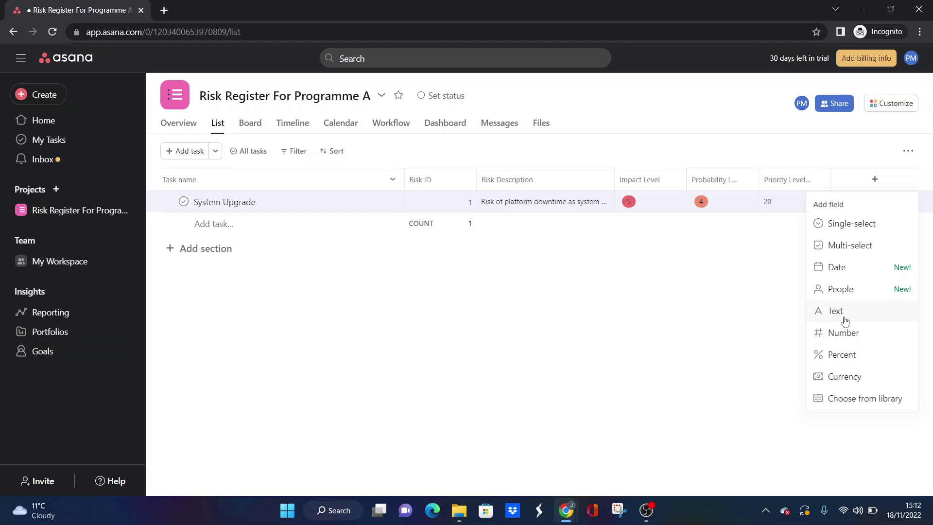
left_click(848, 224)
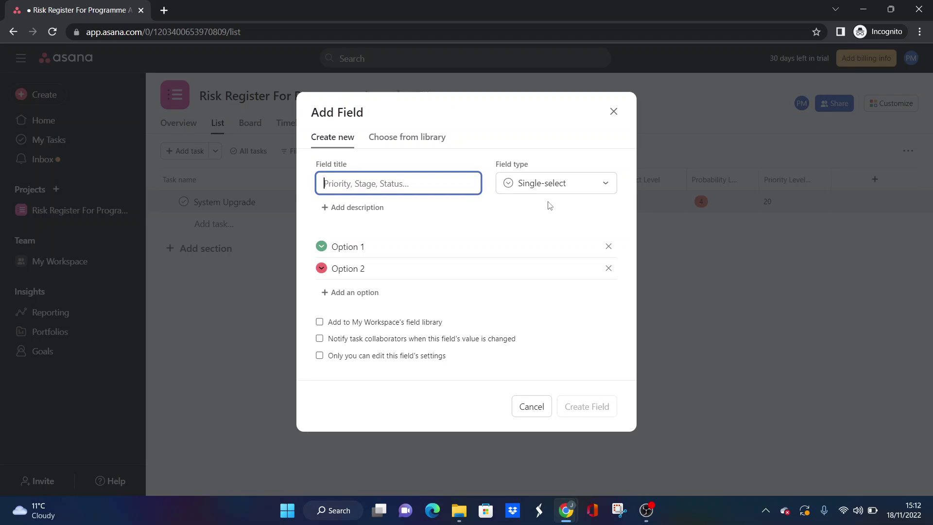
type("Risk Cat")
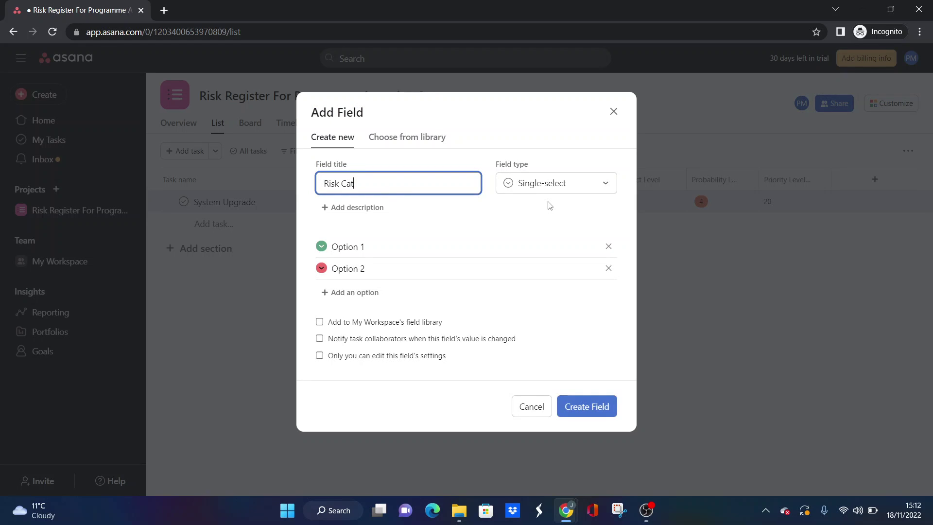
type("egory")
left_click(355, 294)
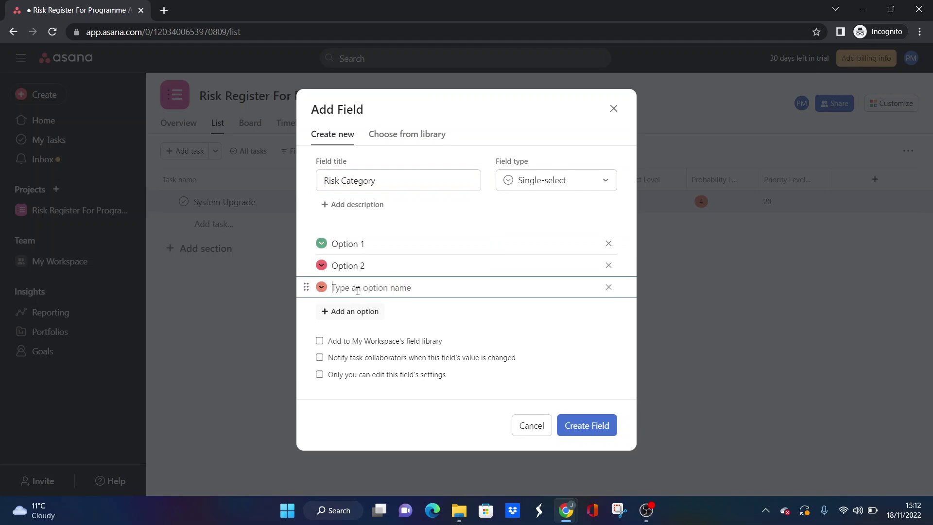
double_click(350, 245)
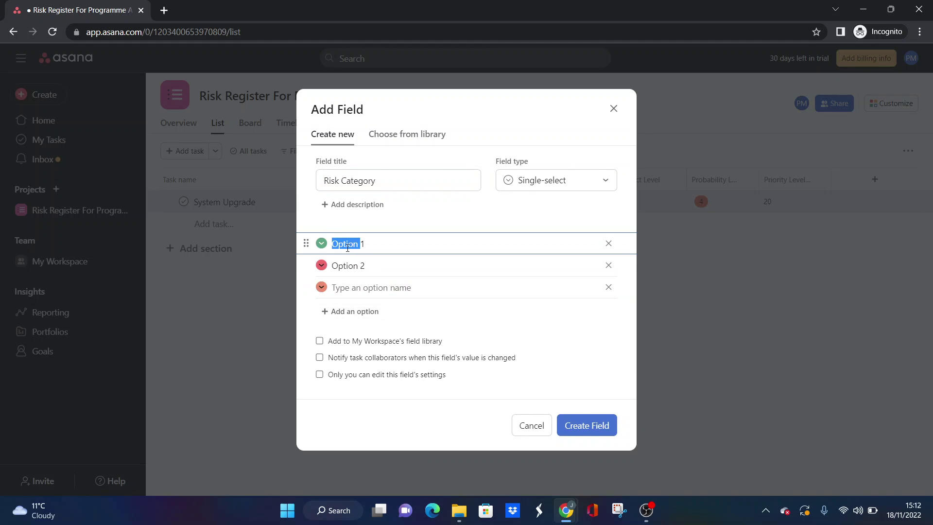
key("shift+Left")
key("shift+Right")
Step: Name the remaining options Financial and HR and create the field
key("shift+Right")
type("Tech")
key("BackSpace")
key("BackSpace")
key("BackSpace")
type("echnology")
double_click(356, 266)
key("shift+Right")
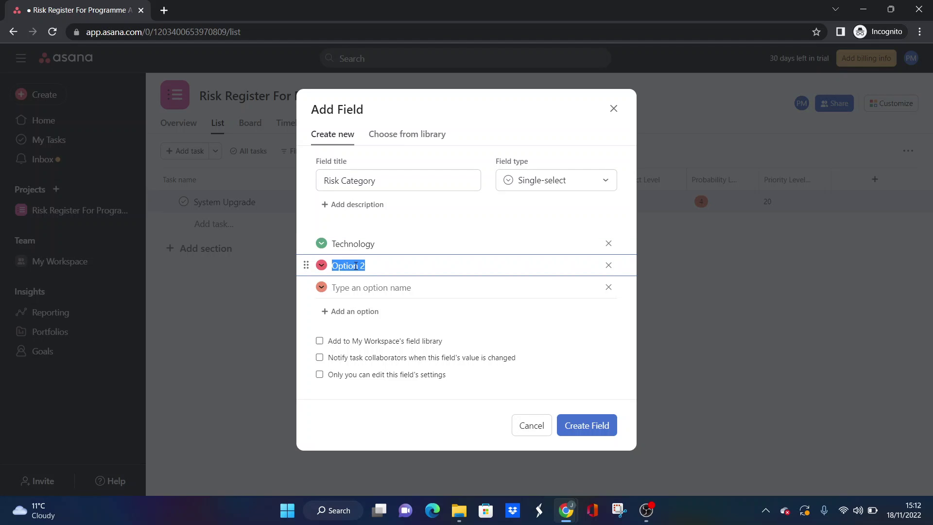
type("Financial")
left_click(400, 289)
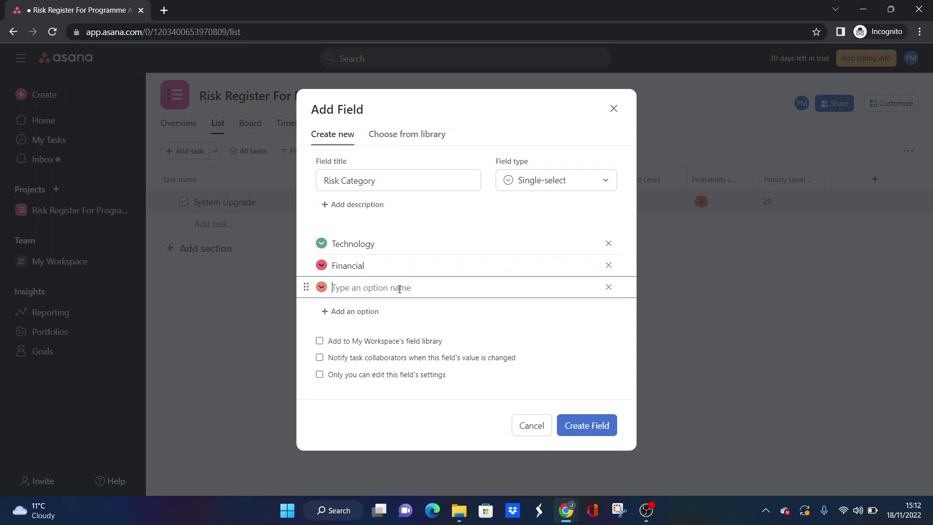
type("HR")
left_click(590, 425)
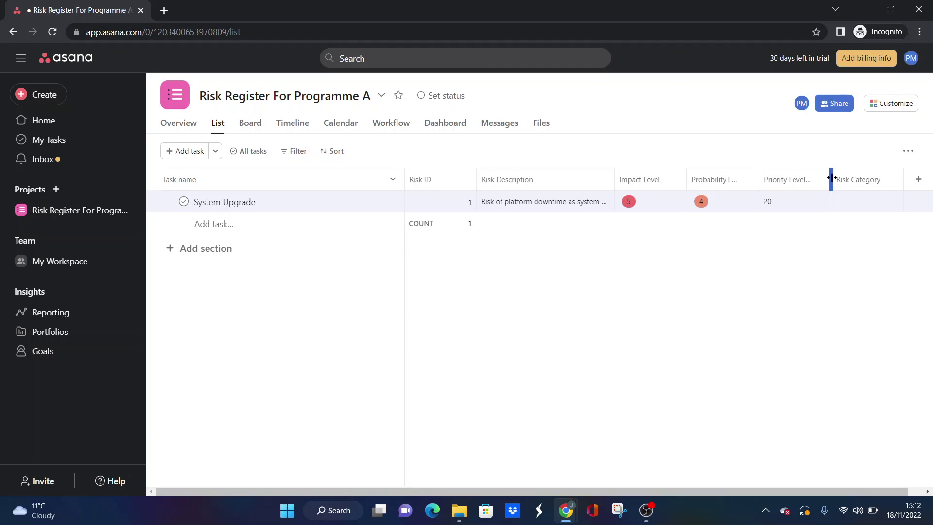
Step: Move Risk Category left of Probability and Impact Level, and categorise System Upgrade as Technology
left_click(891, 180)
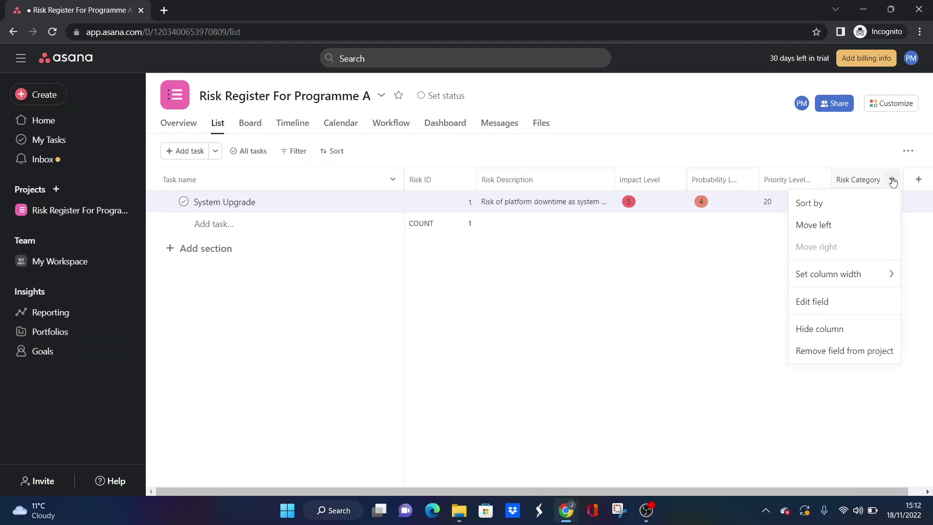
left_click(836, 225)
left_click(819, 180)
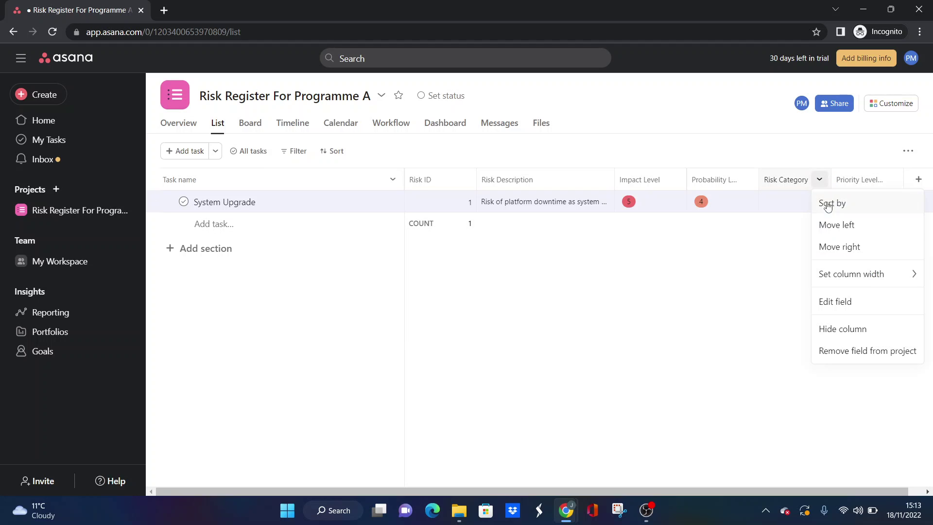
left_click(844, 226)
left_click(752, 183)
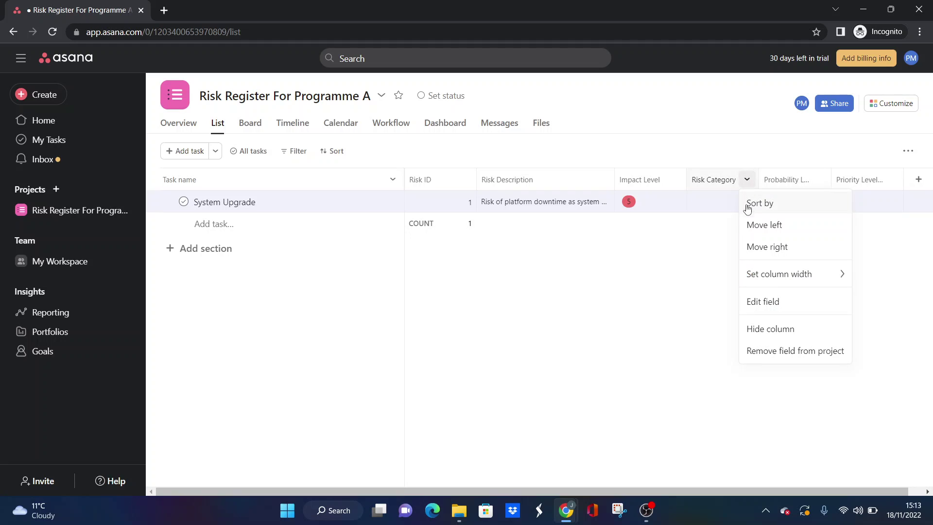
left_click(752, 223)
left_click(673, 209)
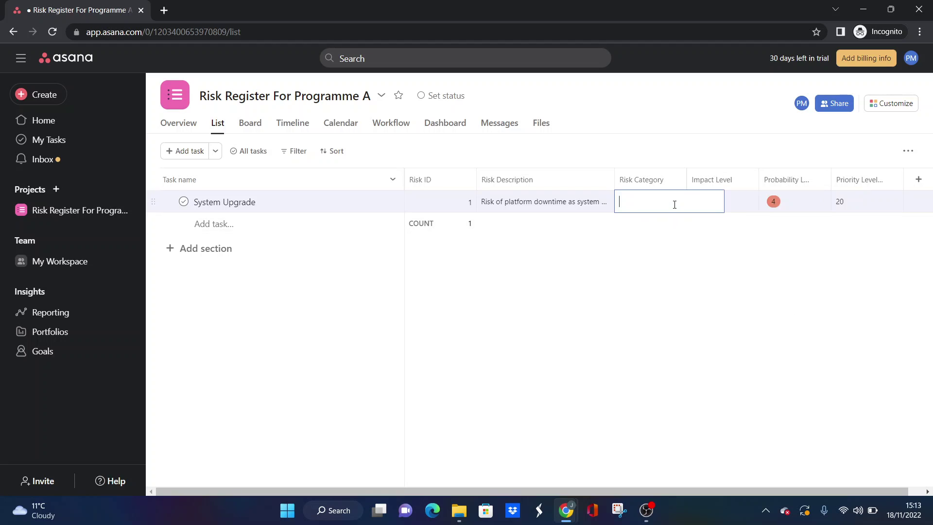
left_click(674, 242)
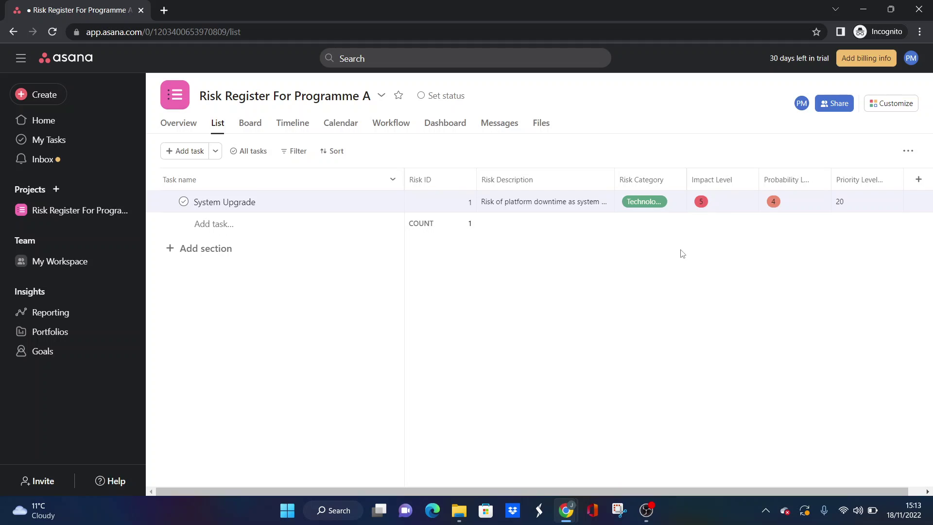
Step: Create a Date field titled 'Risk Identification', fixing the title's spelling
left_click(921, 181)
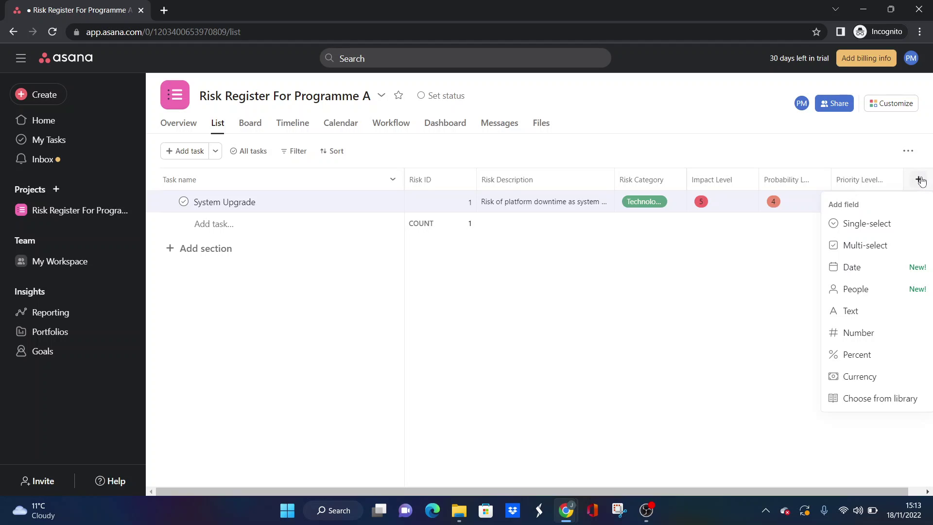
left_click(862, 261)
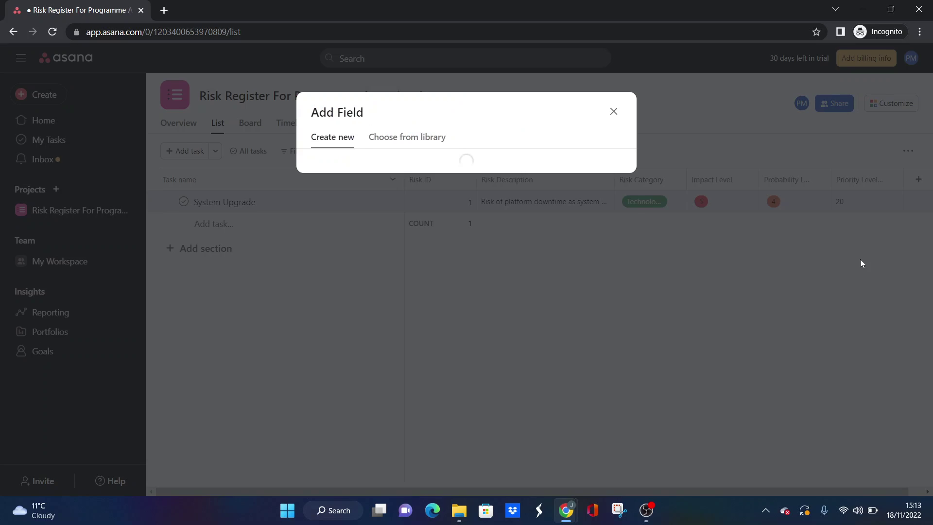
type("Risk")
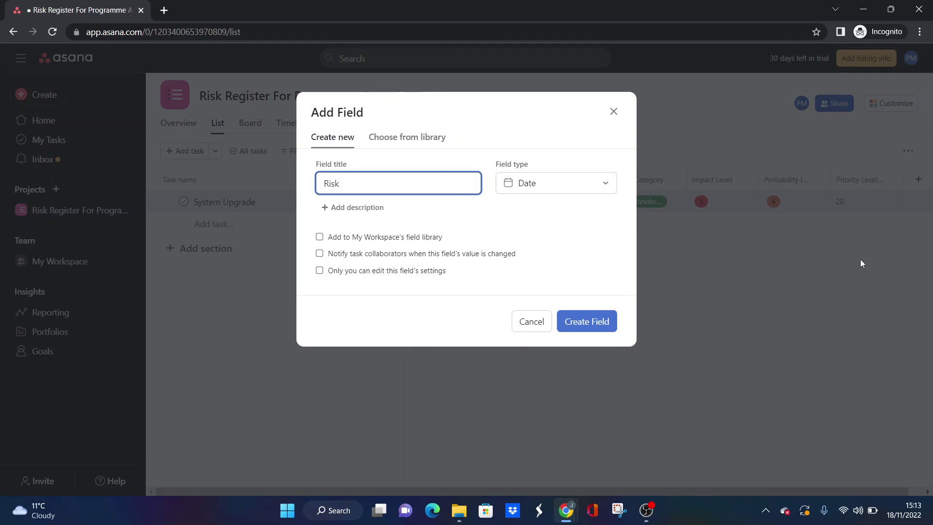
type(" Identificstion")
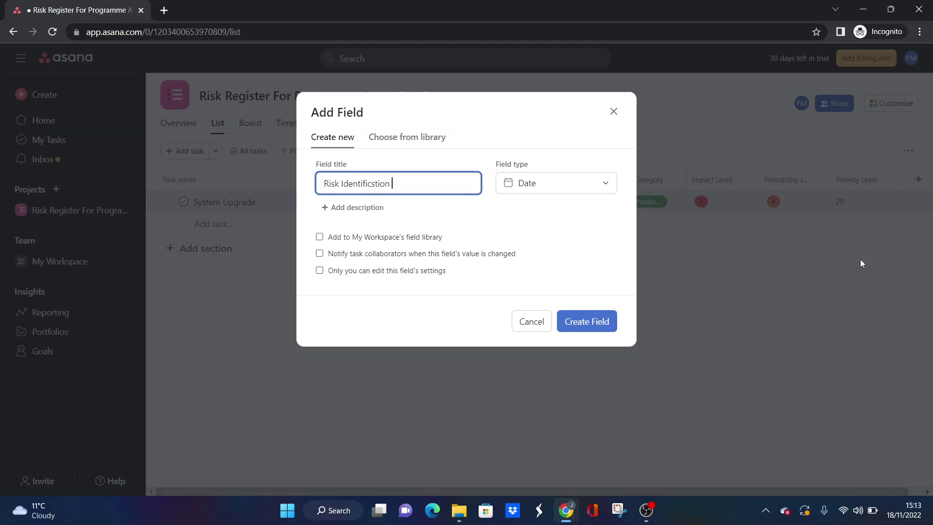
right_click(381, 186)
left_click(415, 194)
left_click(584, 321)
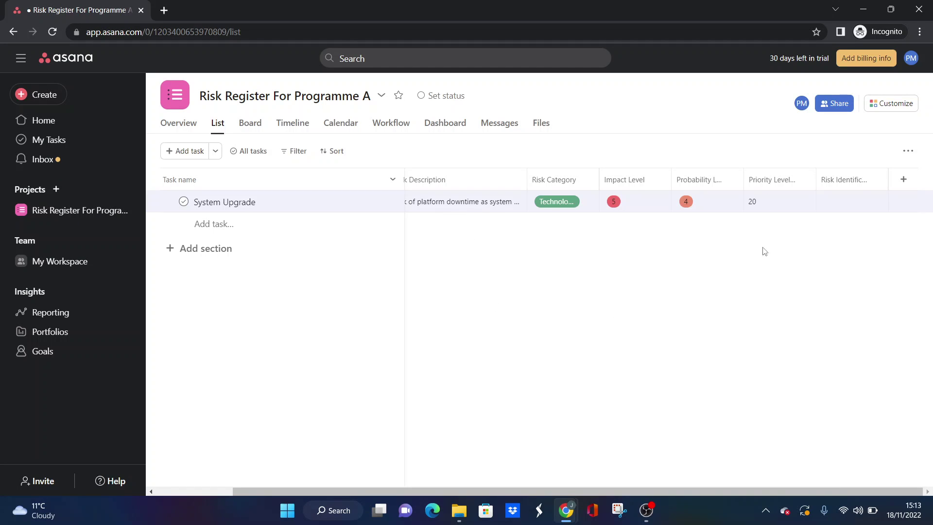
Step: Set System Upgrade's identification date to today, the 18th
left_click(836, 208)
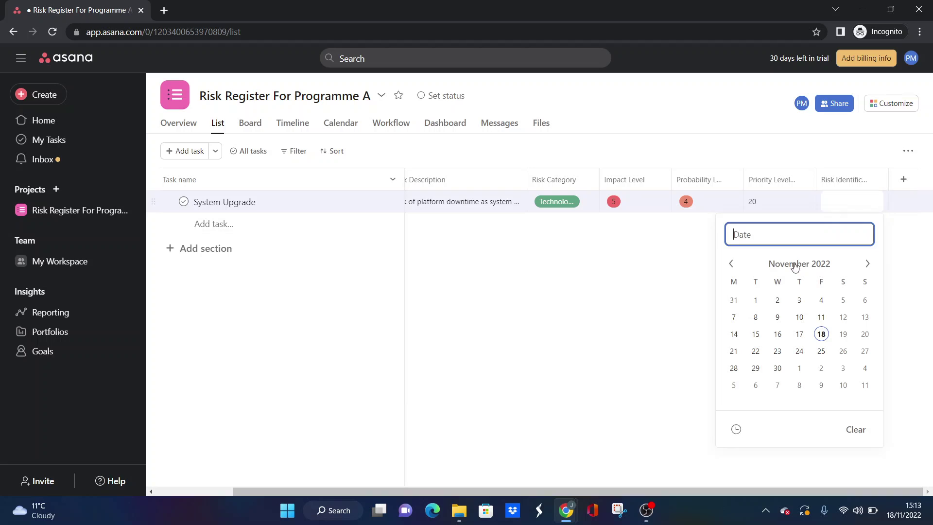
left_click(822, 334)
left_click(673, 371)
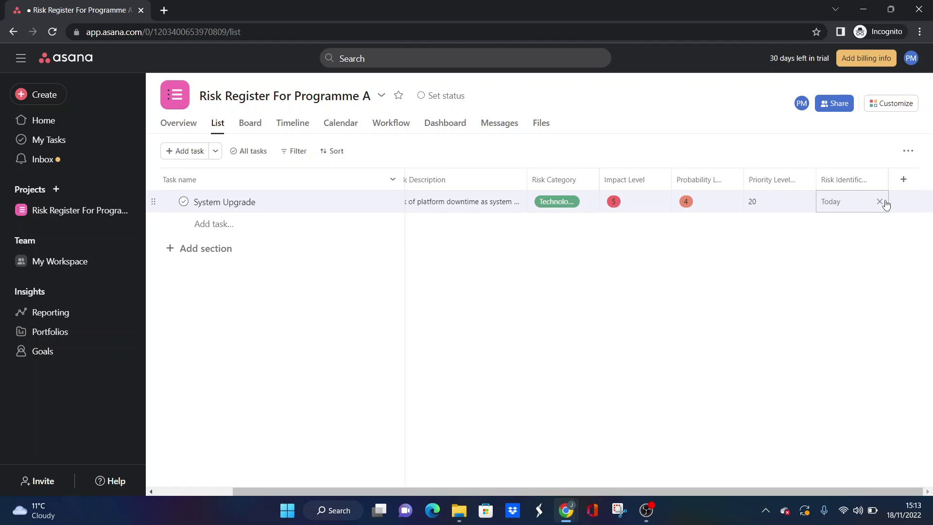
left_click(903, 180)
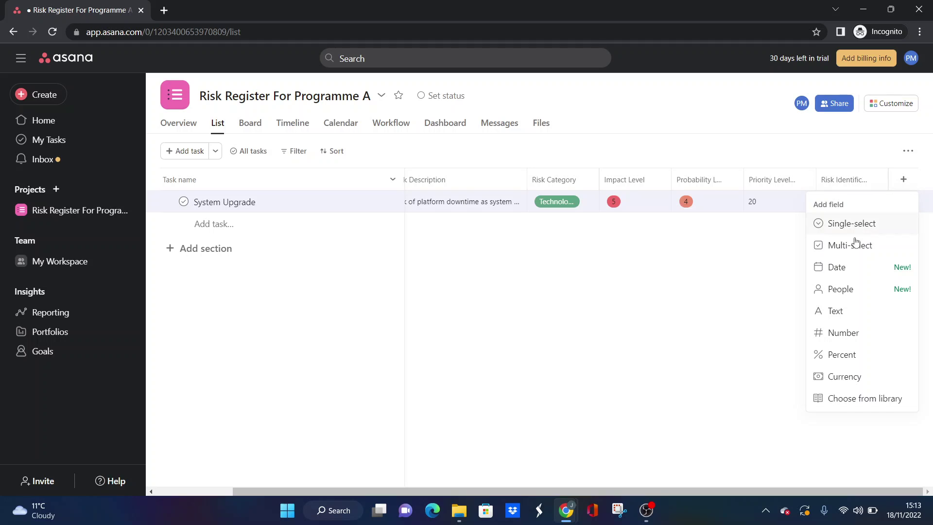
Step: Create a People field titled 'Owner'
left_click(844, 289)
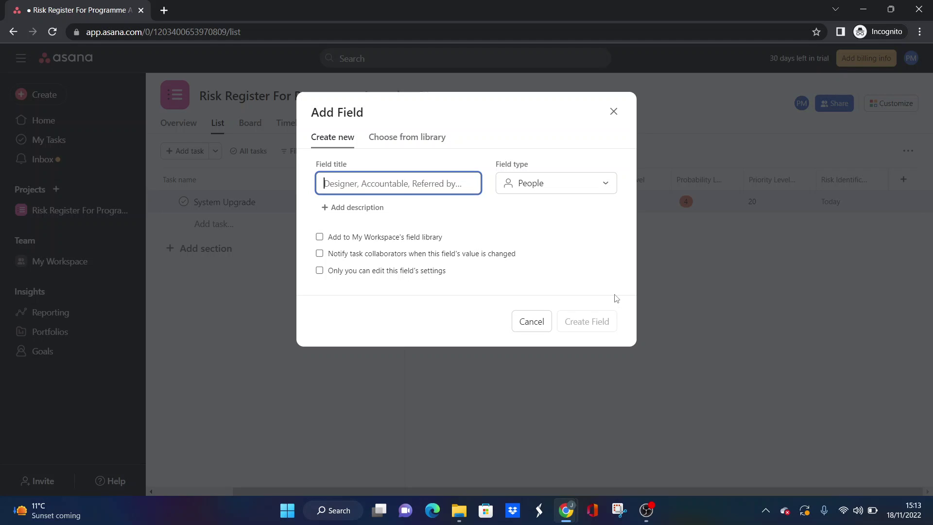
type("Owner")
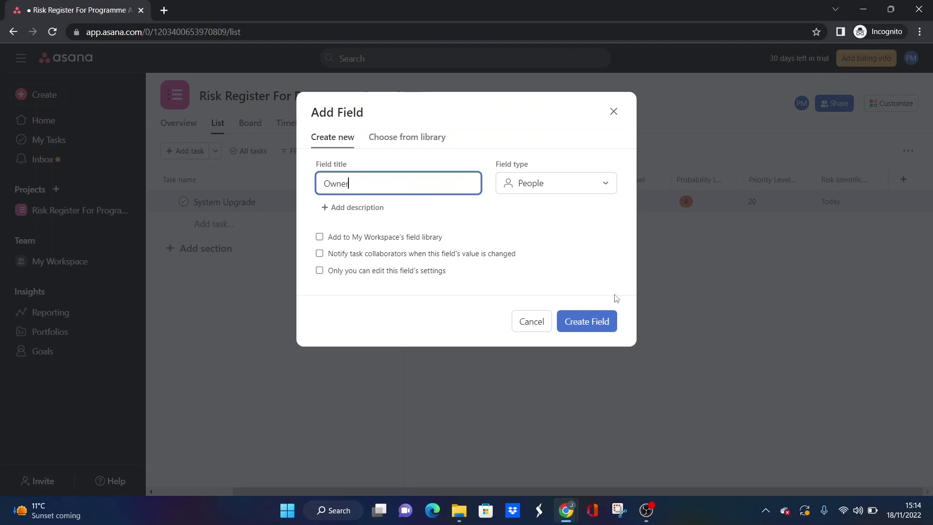
left_click(583, 321)
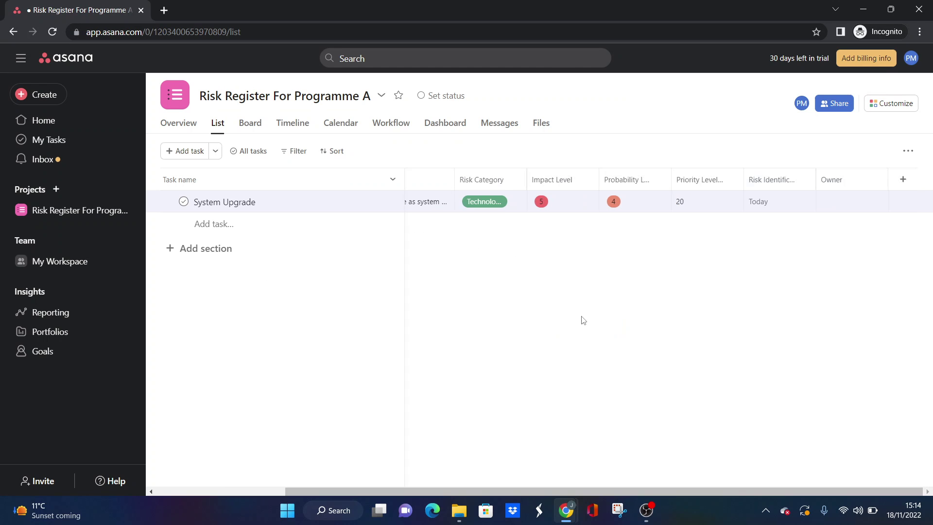
Step: Create a Text field titled 'Notes'
left_click(903, 180)
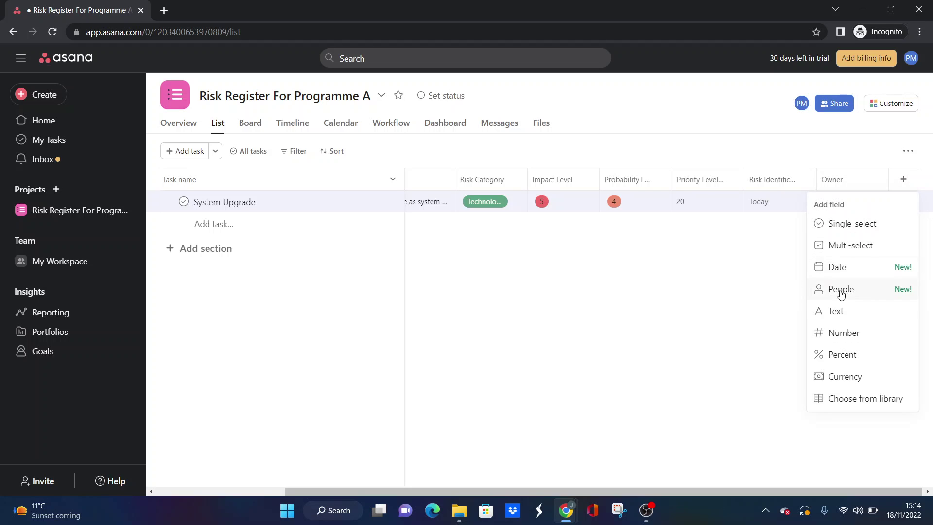
left_click(844, 311)
type("Notes")
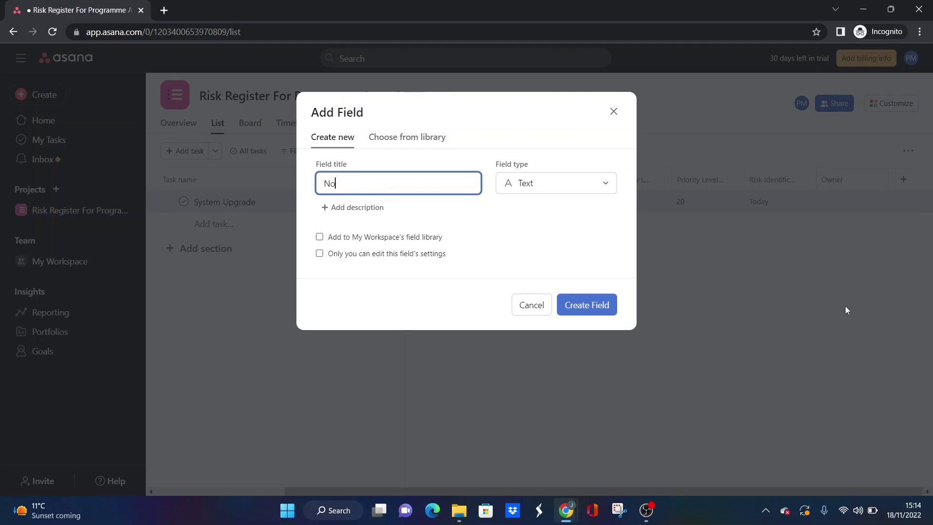
left_click(615, 306)
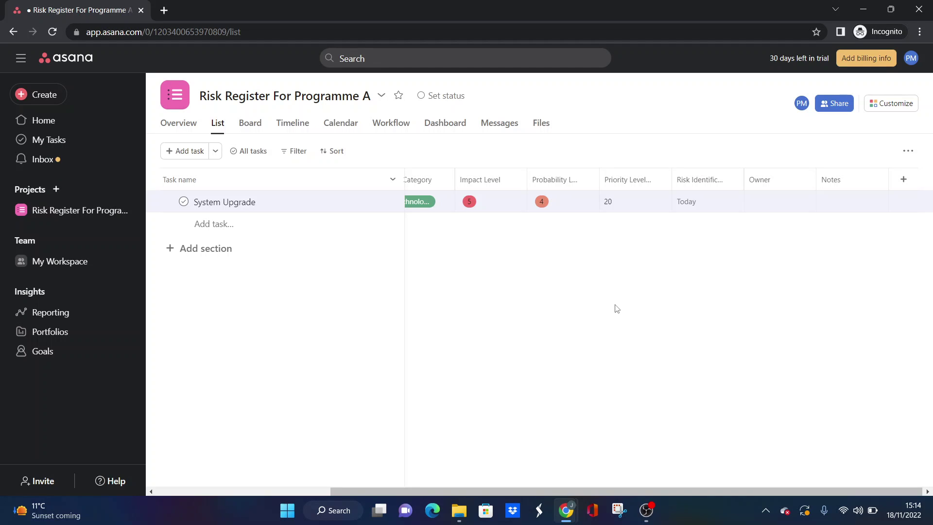
Step: Resize the Owner column back to its width and widen the Notes column
left_click_drag(816, 179, 873, 179)
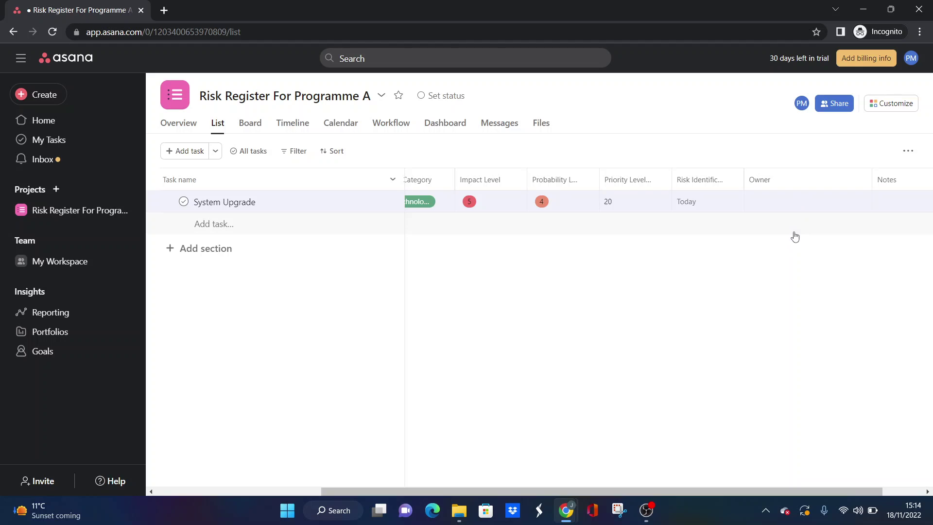
left_click_drag(873, 180, 817, 179)
left_click_drag(890, 178, 904, 178)
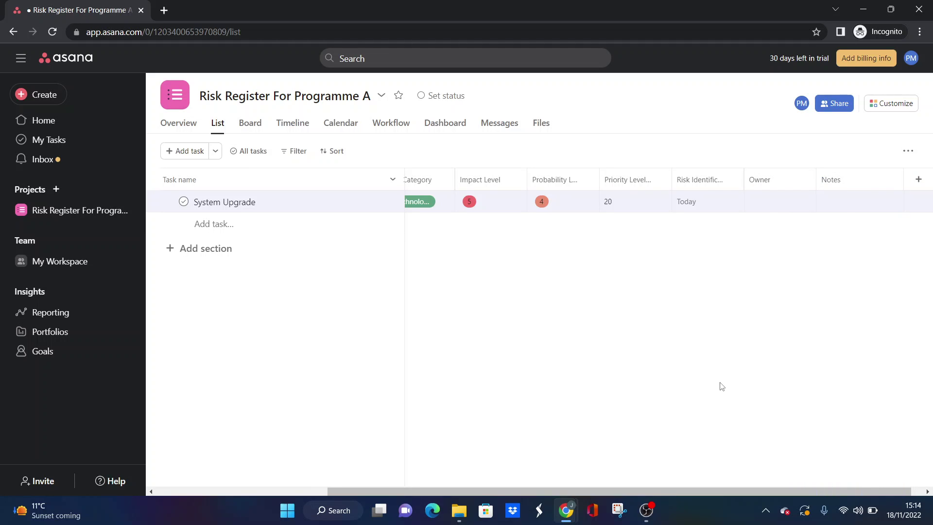
left_click(928, 492)
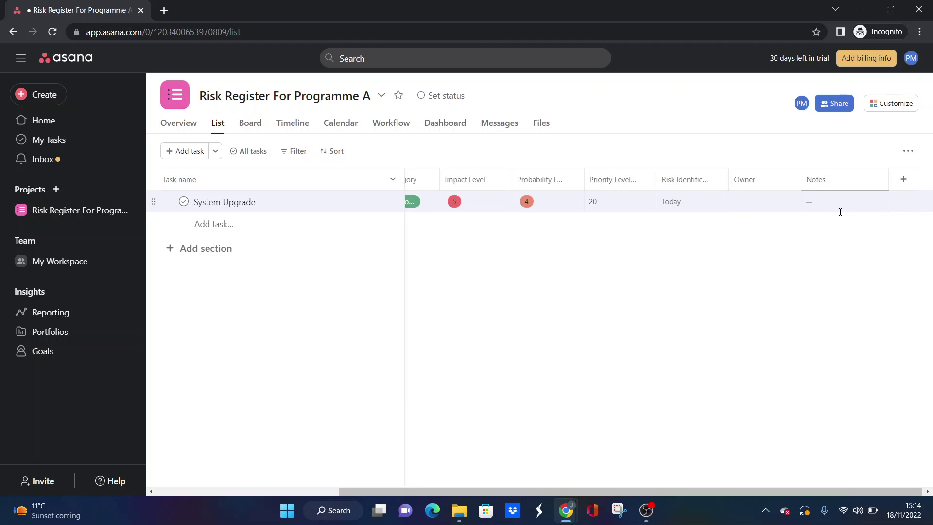
Step: Create a new Date field titled 'Date Closed' as the column after Notes
left_click(905, 180)
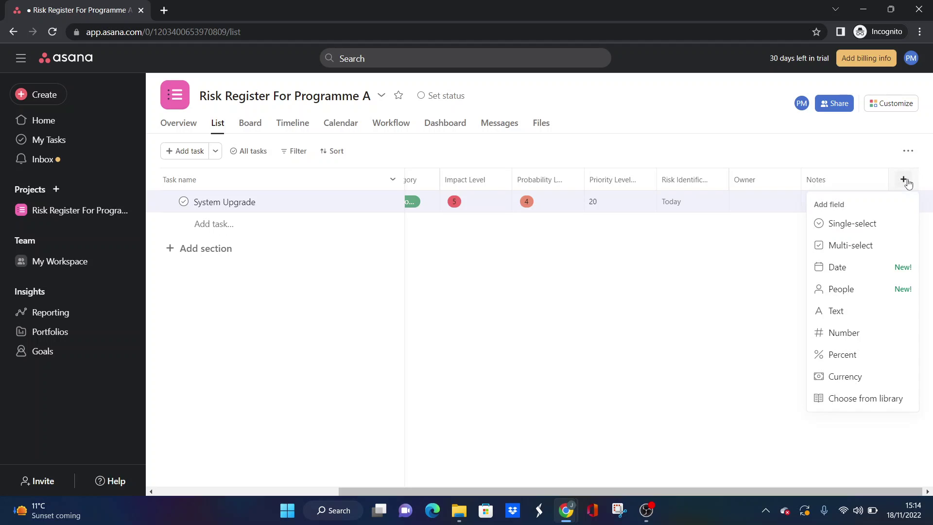
left_click(852, 272)
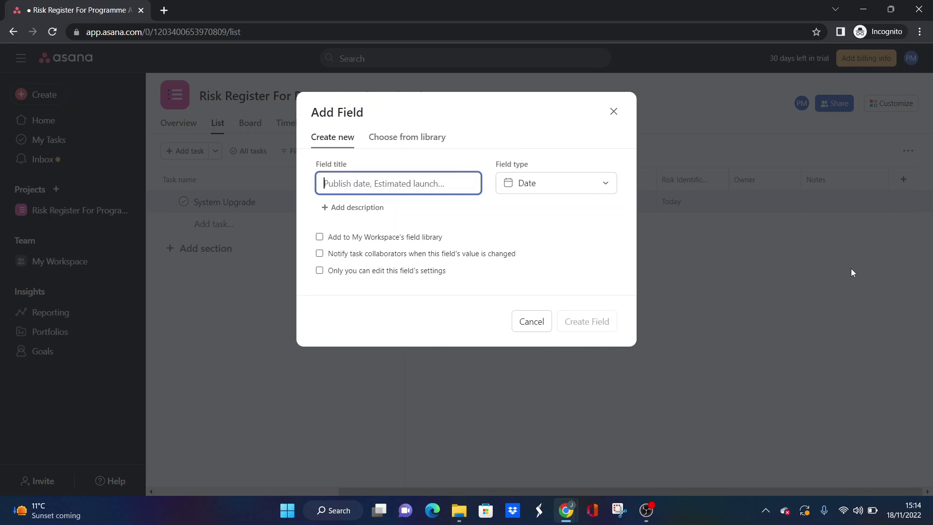
type("Dsa")
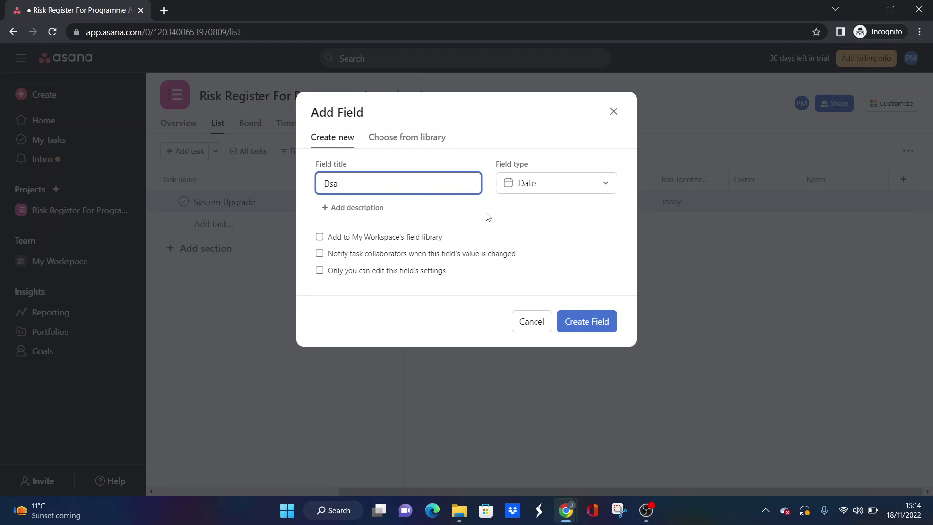
key("BackSpace")
key("BackSpace")
type("atr")
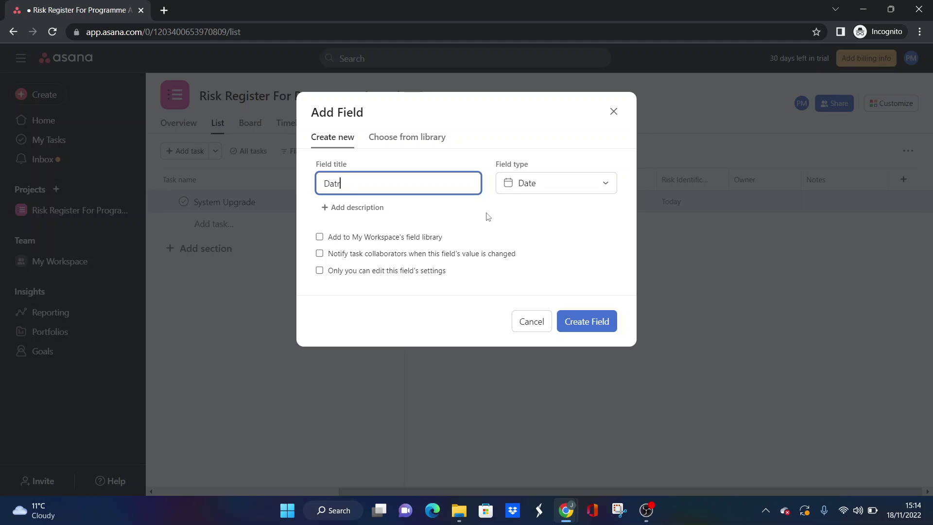
key("BackSpace")
type("e Closed")
left_click(588, 319)
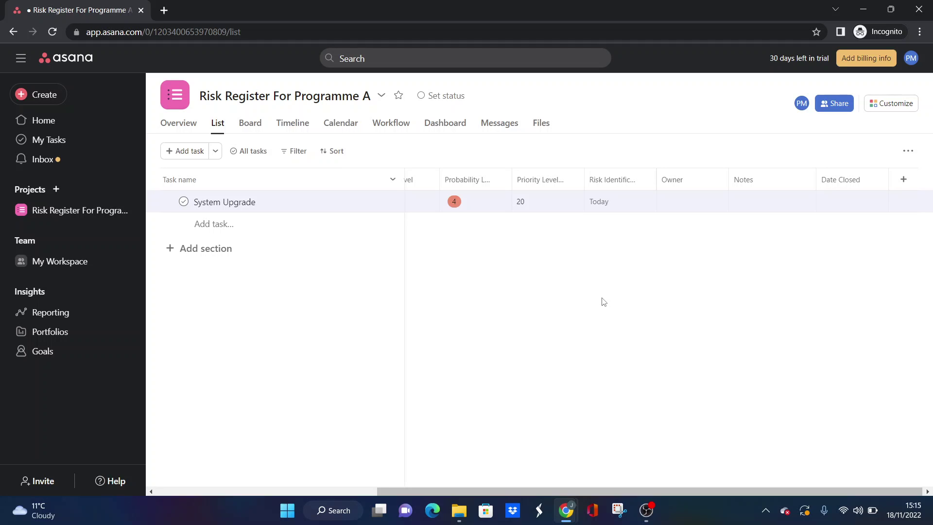
left_click(261, 129)
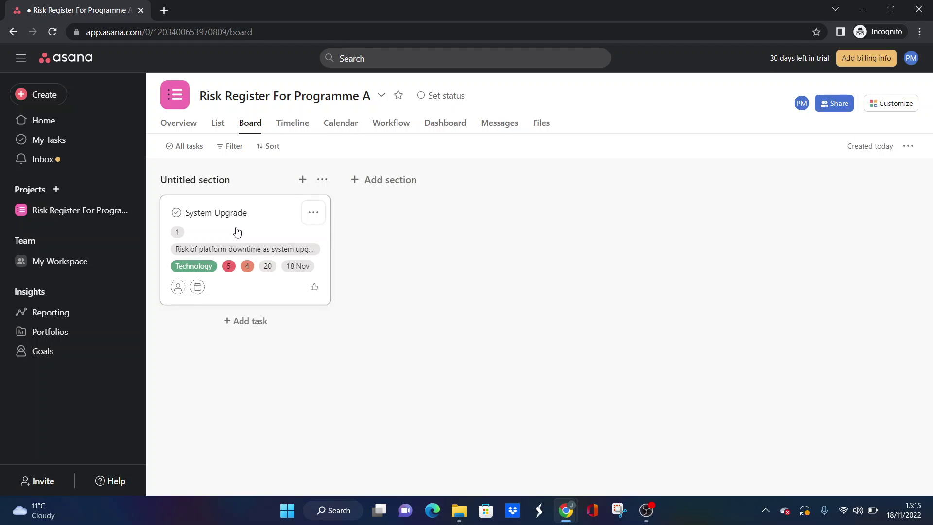
left_click(295, 136)
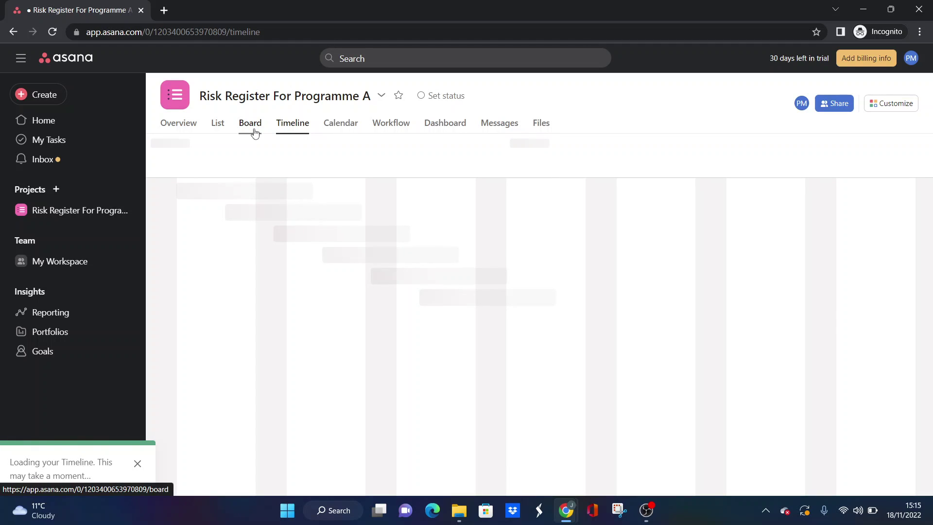
left_click(255, 133)
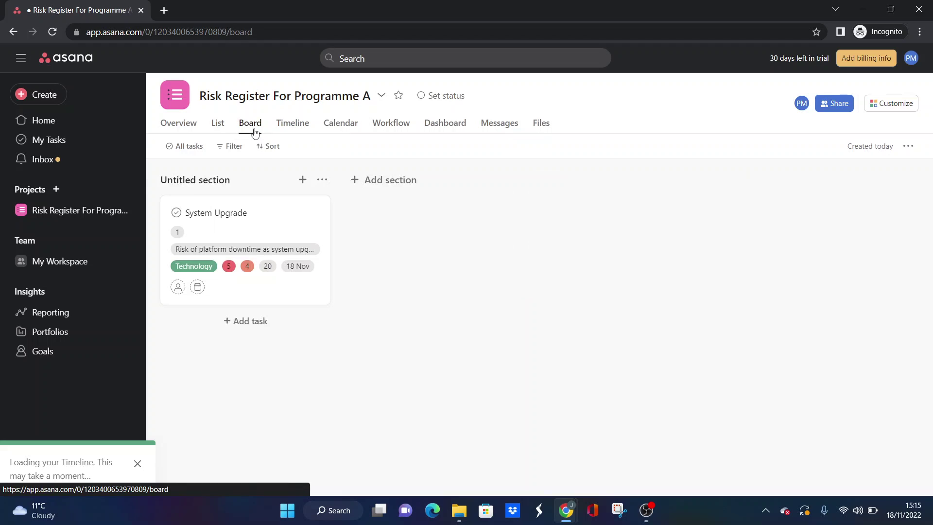
left_click(336, 125)
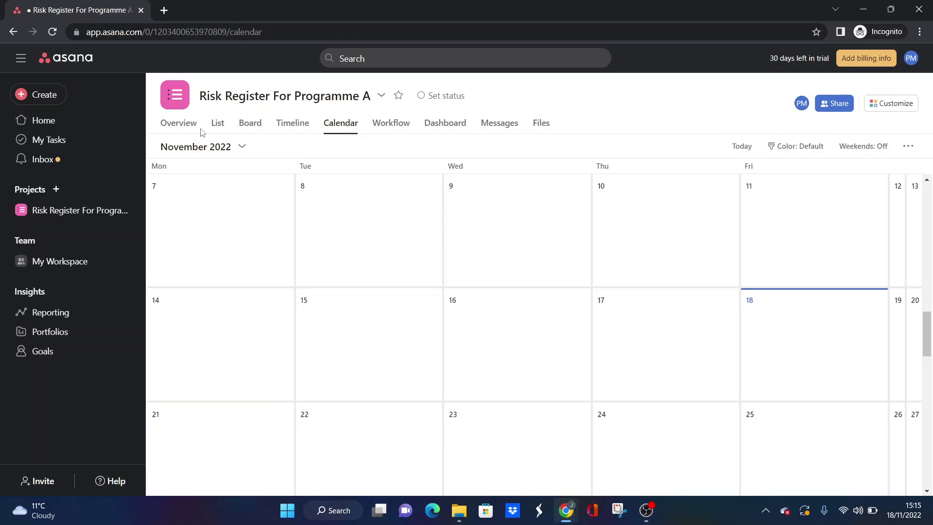
left_click(213, 129)
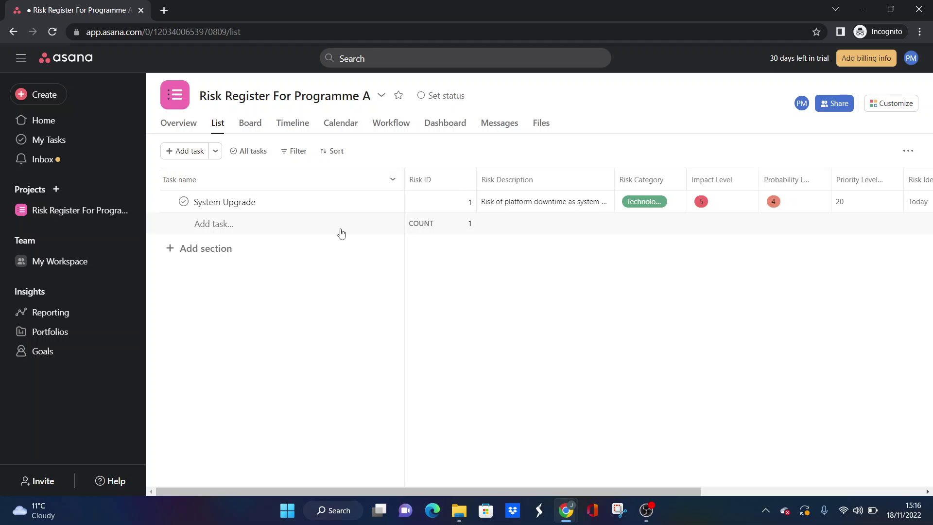
Step: Open the project actions menu from the chevron beside the 'Risk Register For Programme A' title
left_click(384, 96)
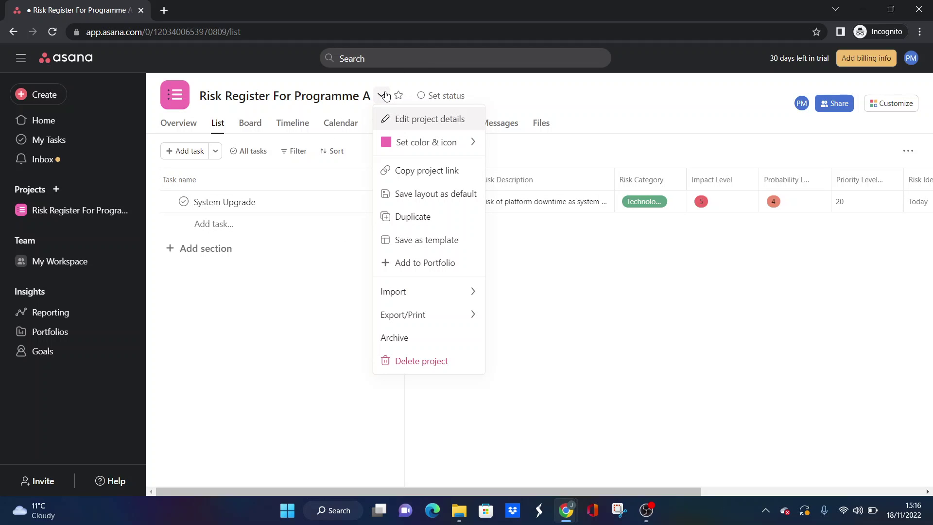